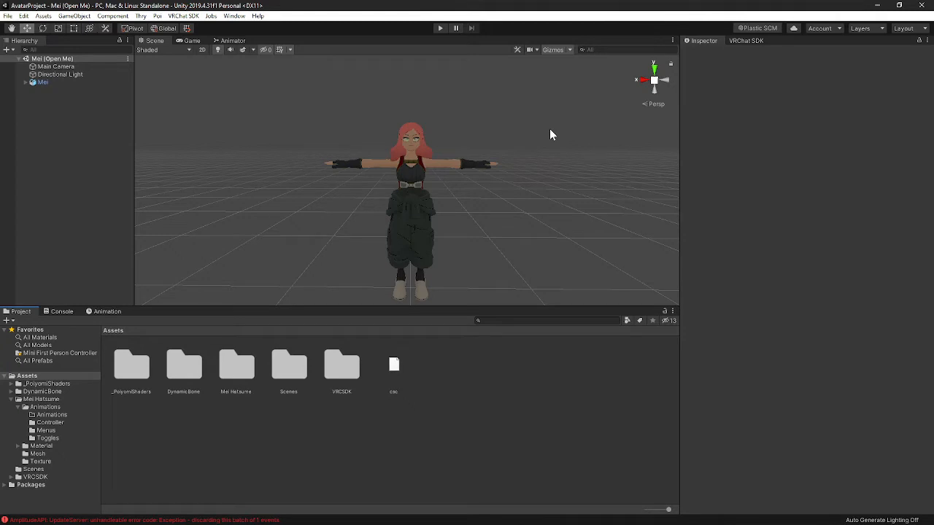
- Open the Mei Hatsume asset folder in the project assets
double_click(248, 376)
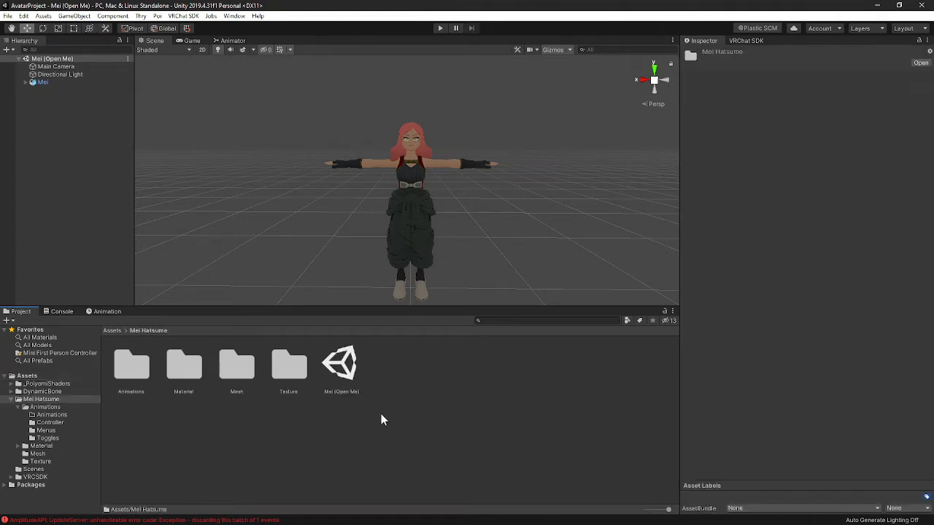
left_click_drag(292, 111, 531, 302)
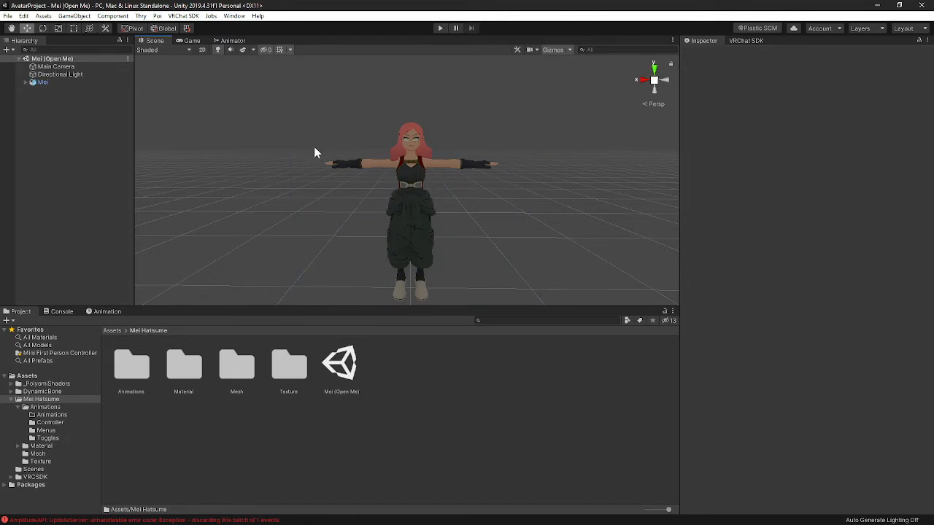
- Select the Mei avatar and examine its Animator and VRC Avatar Descriptor components, including the playable layers
left_click(60, 82)
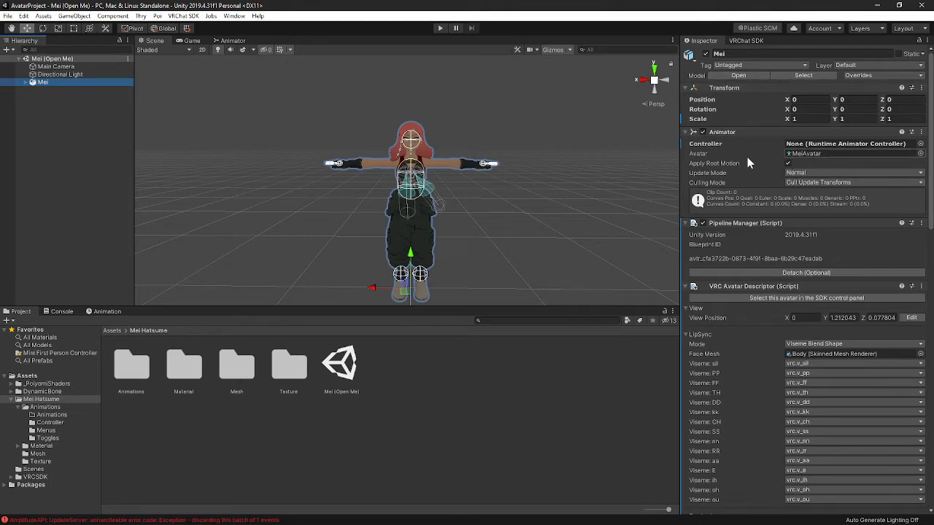
scroll(744, 152, "down", 3)
scroll(758, 149, "up", 3)
scroll(773, 168, "down", 3)
scroll(744, 190, "down", 3)
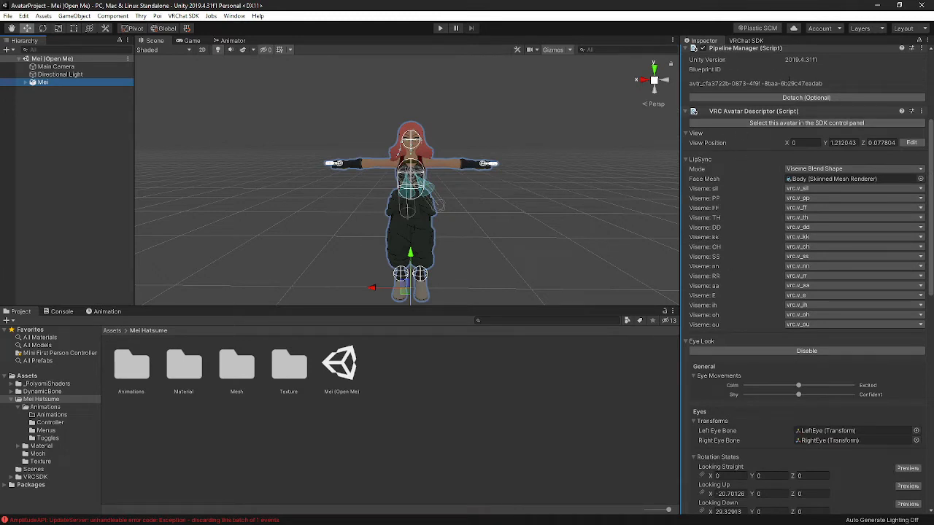
scroll(720, 91, "up", 3)
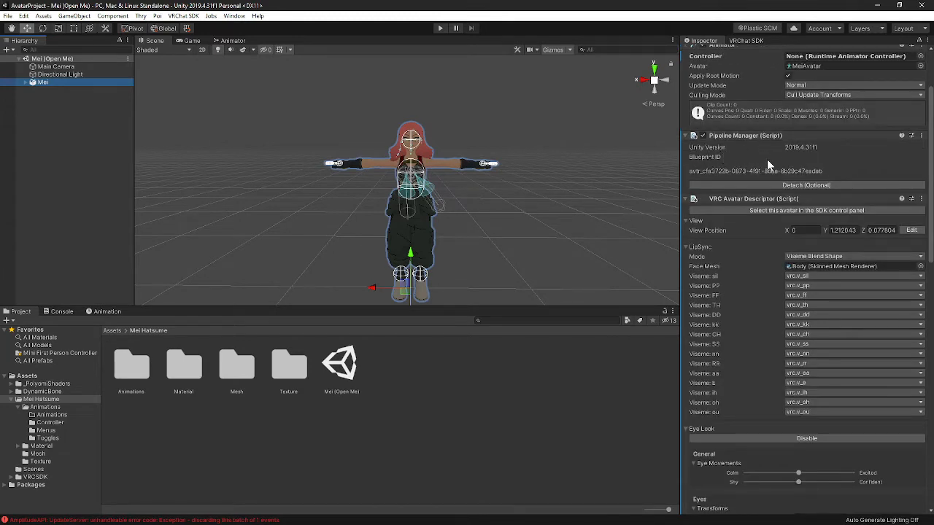
scroll(751, 156, "down", 3)
scroll(756, 153, "down", 3)
scroll(746, 170, "up", 3)
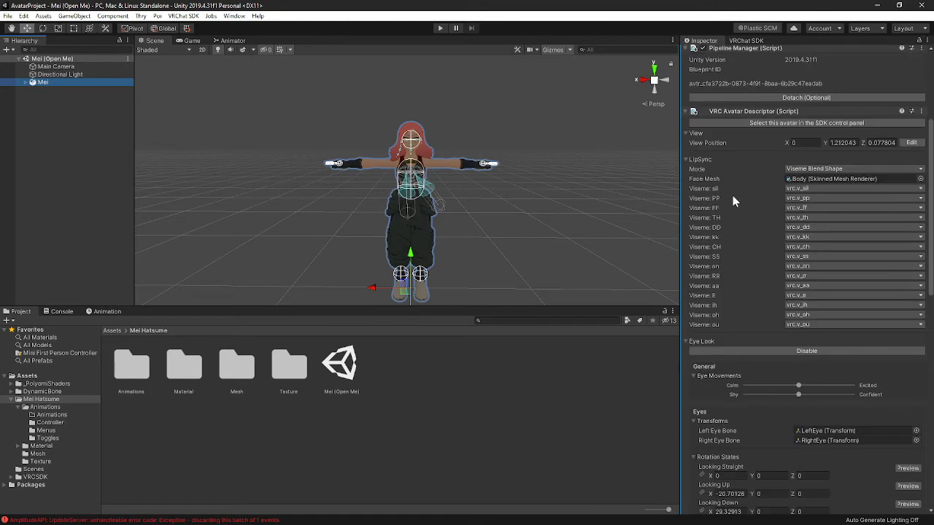
scroll(773, 211, "down", 3)
scroll(747, 219, "up", 5)
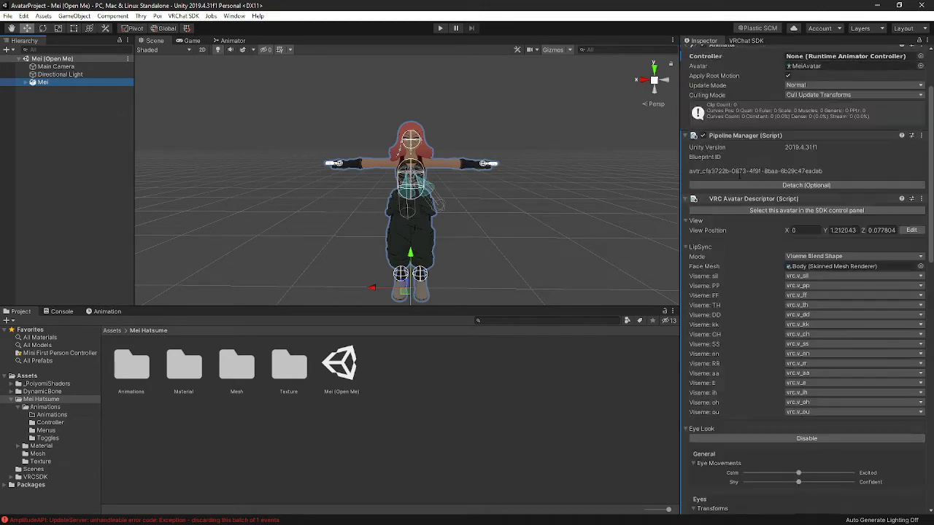
scroll(746, 249, "down", 3)
scroll(788, 184, "down", 6)
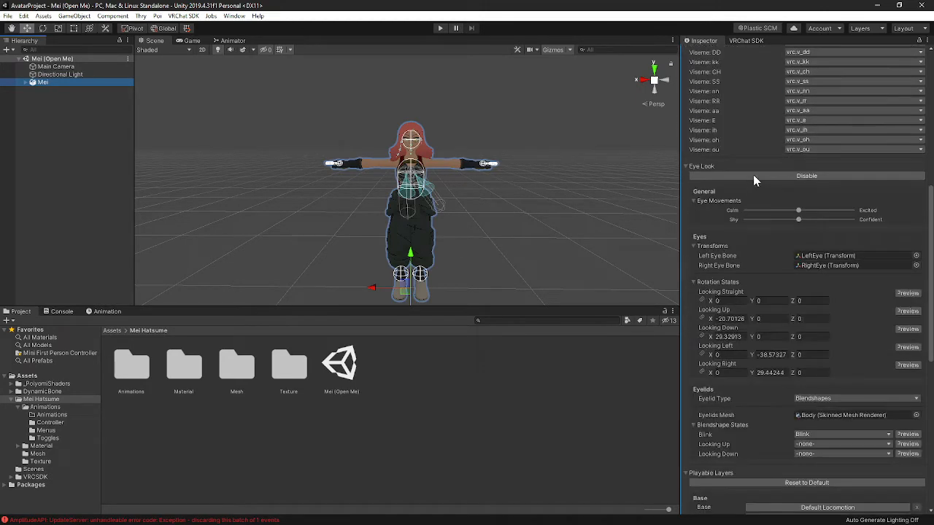
scroll(719, 177, "down", 12)
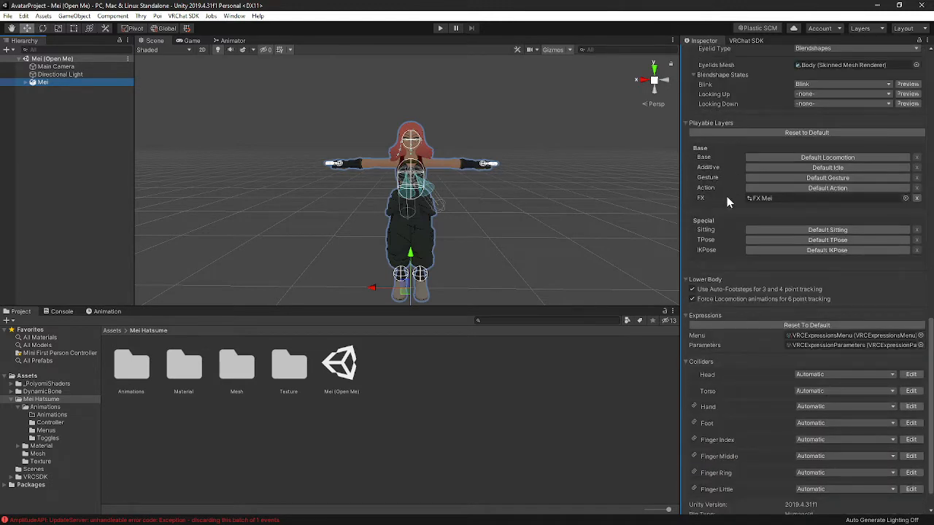
scroll(727, 196, "up", 3)
scroll(715, 281, "down", 3)
scroll(733, 204, "down", 1)
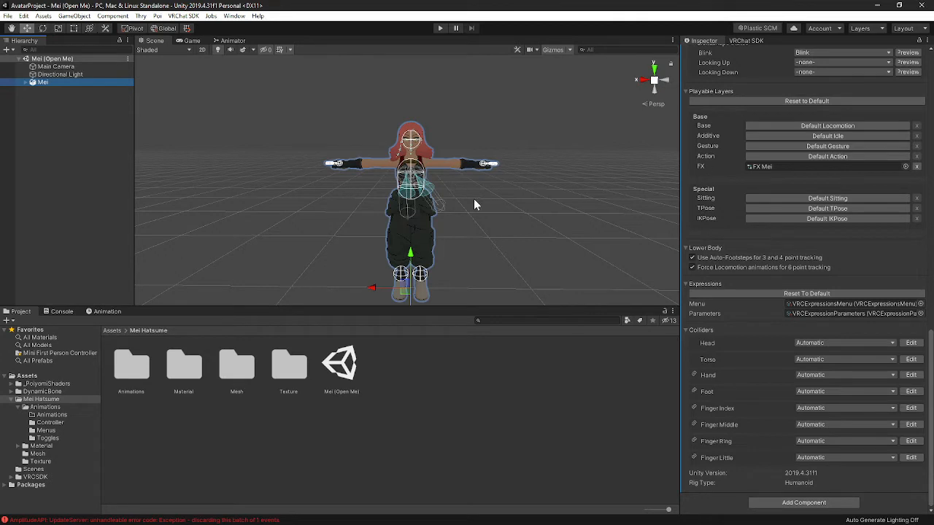
left_click(518, 225)
left_click_drag(515, 210, 524, 247, "alt")
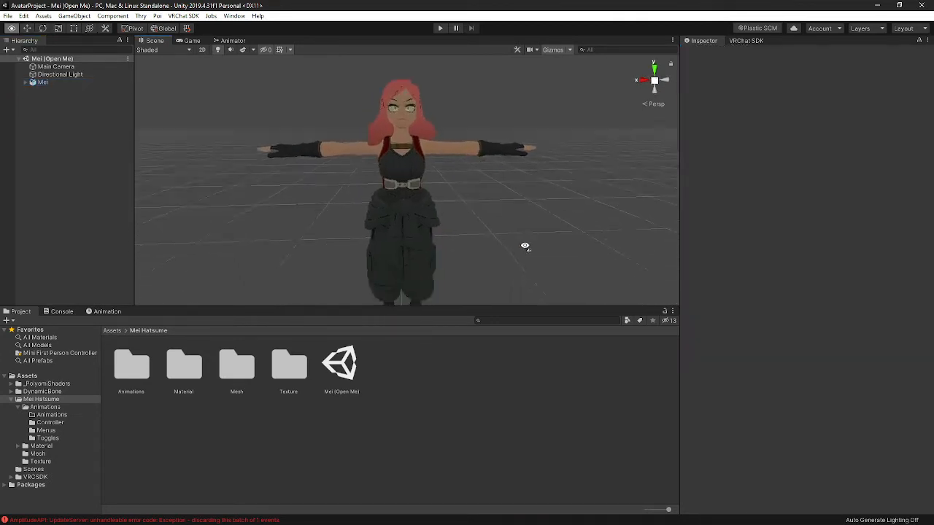
key("s")
mouse_move(524, 246)
right_mouse_down()
mouse_move(529, 275)
mouse_move(520, 259)
right_mouse_up()
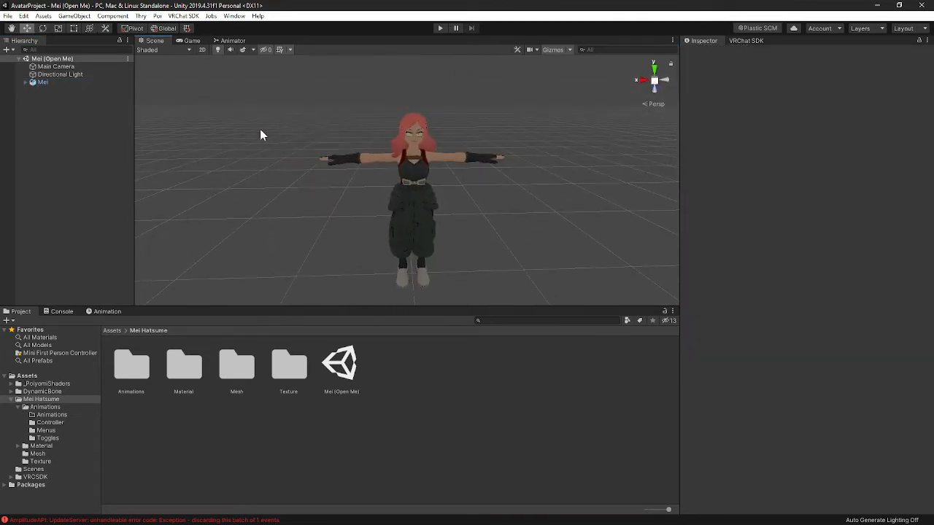
- Reselect the Mei avatar and check the FX playable layer in its Avatar Descriptor
left_click(406, 197)
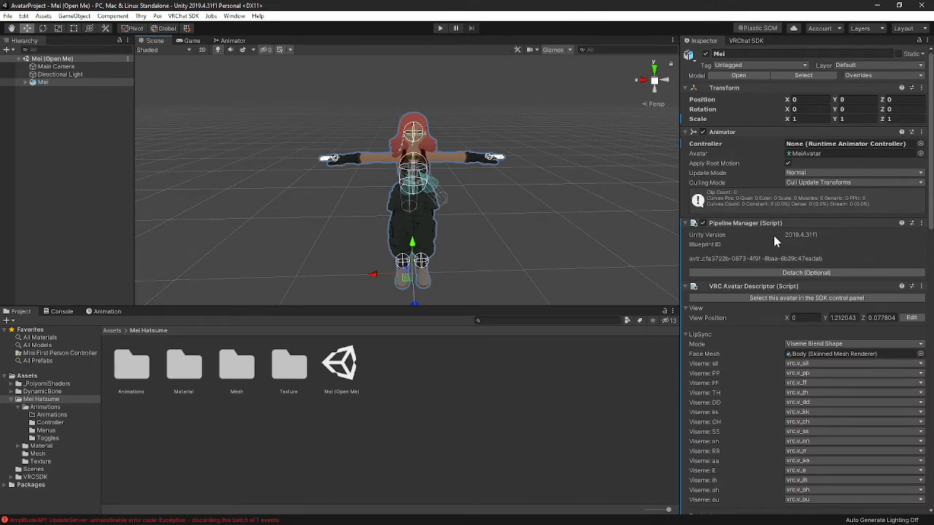
scroll(759, 222, "down", 10)
scroll(727, 247, "down", 7)
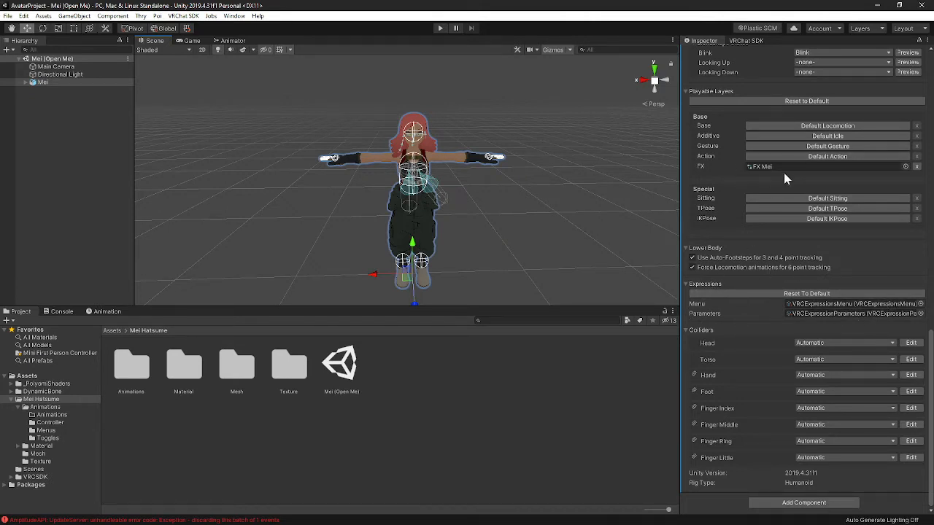
- Assign the FX Mei controller from the Controller folder to the Mei avatar's Animator Controller field
left_click(464, 400)
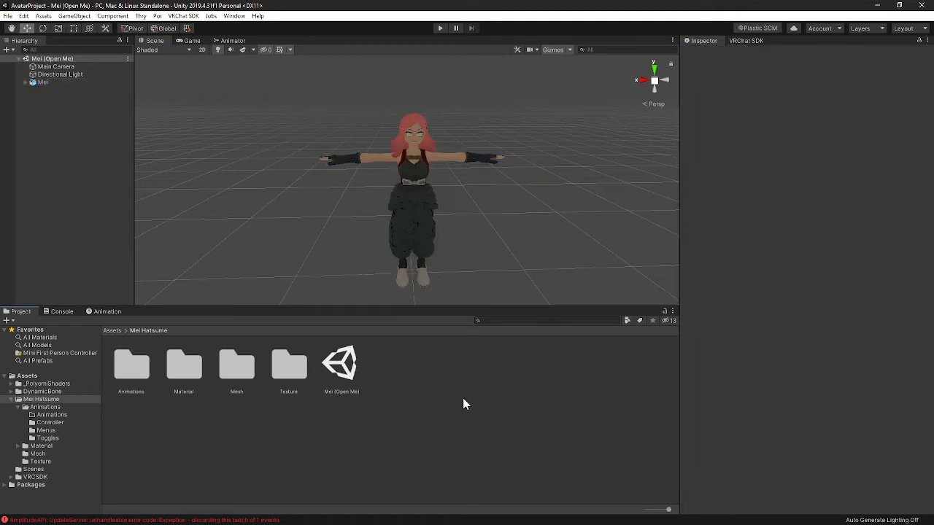
left_click(45, 423)
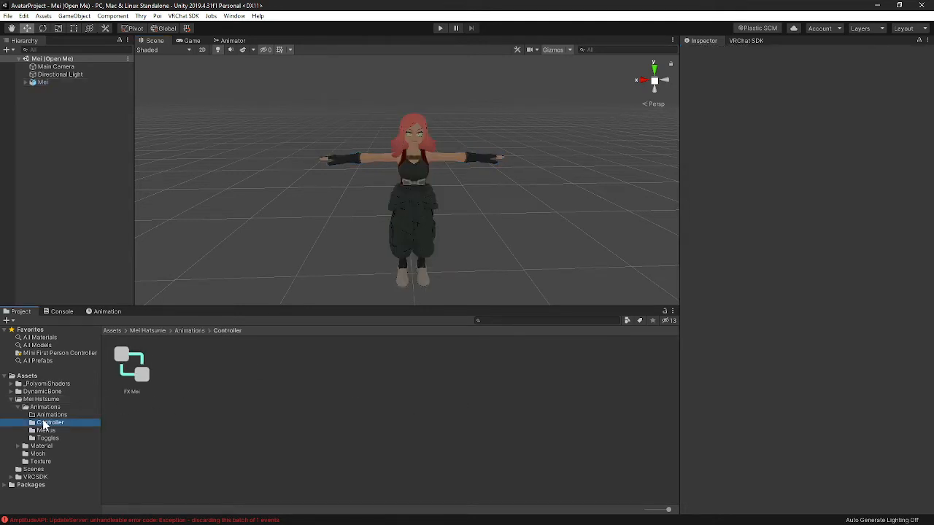
left_click(130, 358)
left_click(412, 191)
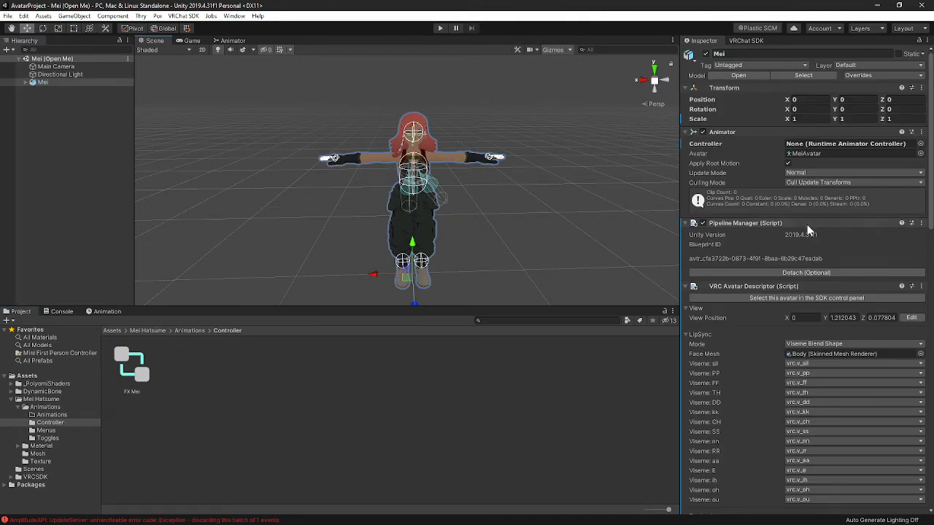
scroll(809, 233, "down", 10)
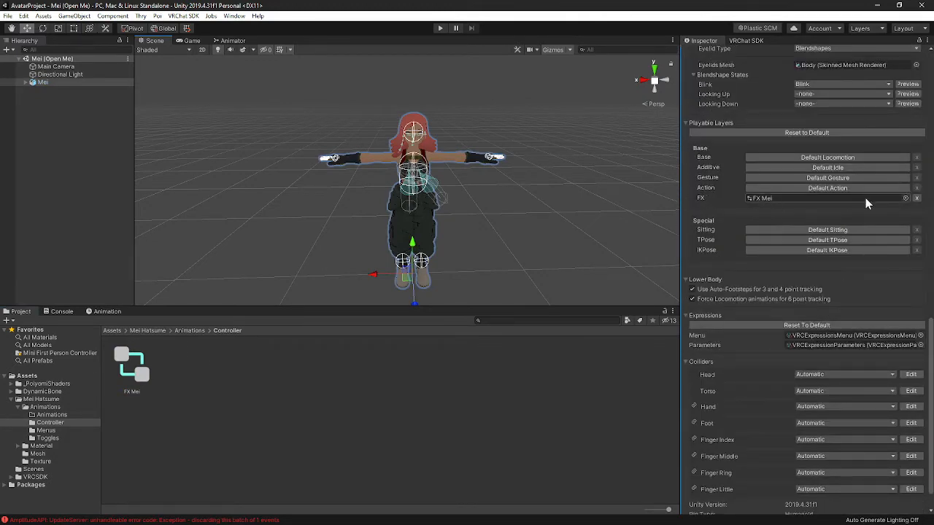
scroll(864, 212, "up", 10)
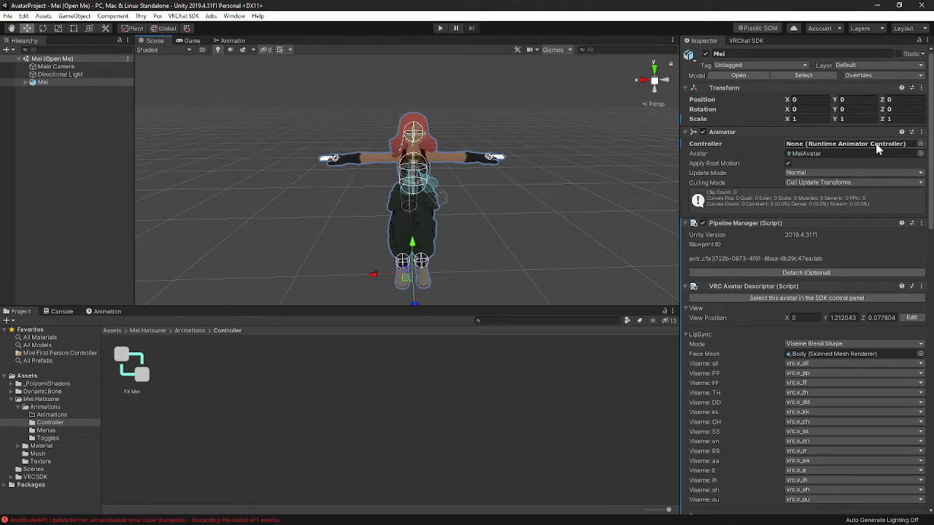
left_click_drag(132, 371, 842, 148)
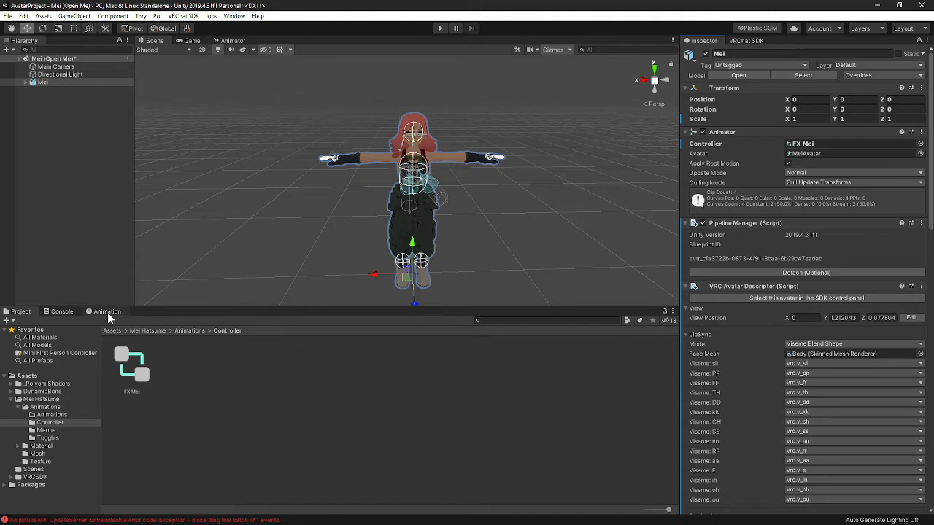
- Open the FX Mei controller in the Animator and add a Float parameter named Scale
left_click(240, 42)
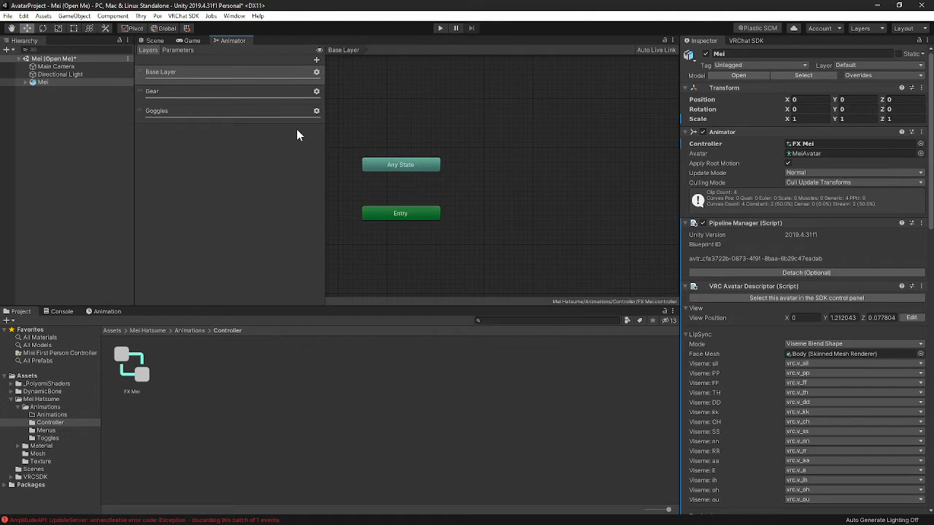
left_click(130, 372)
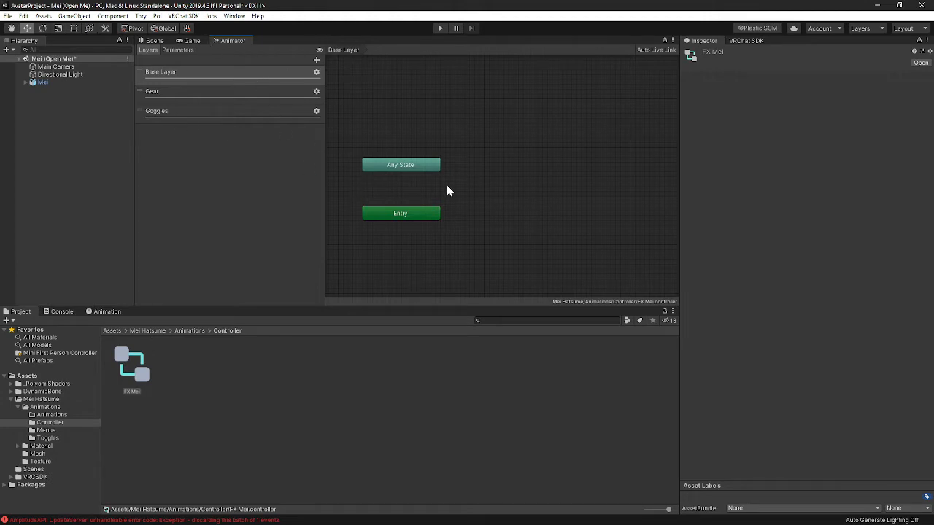
left_click(177, 50)
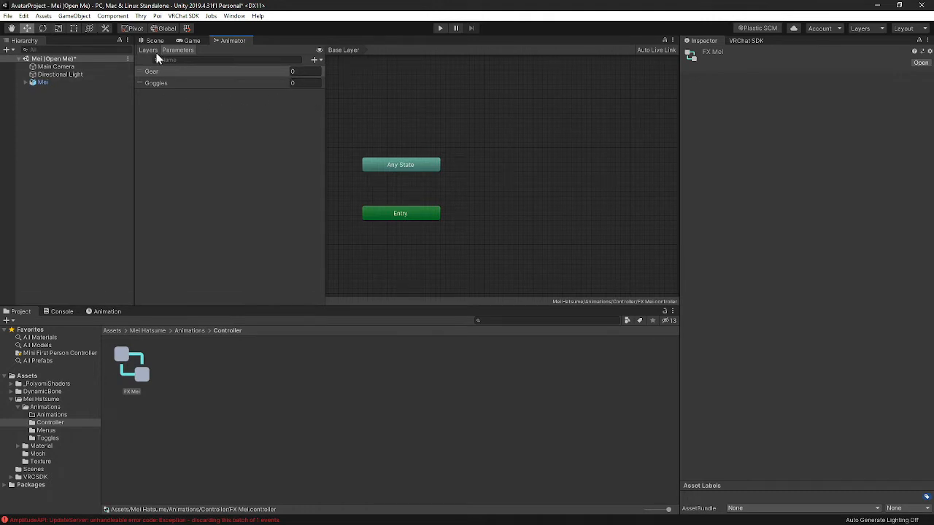
left_click(315, 60)
left_click(334, 72)
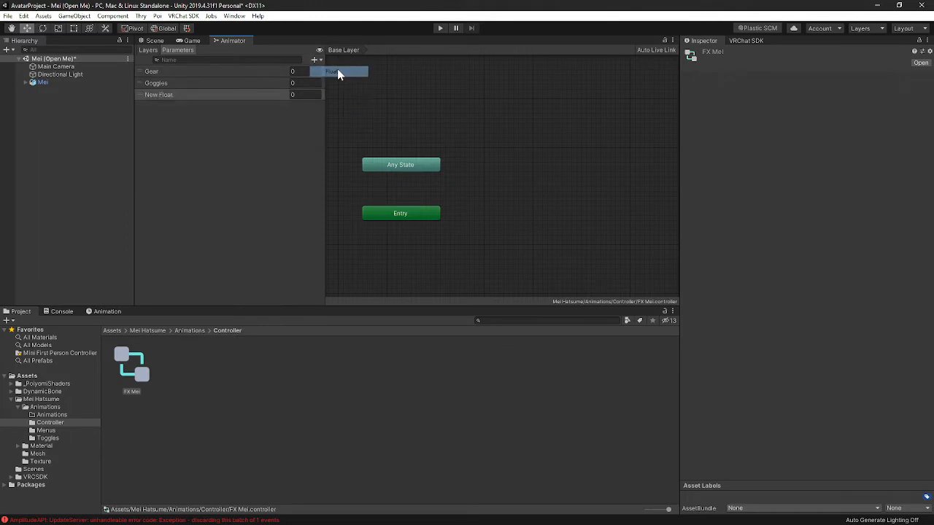
type("Scale")
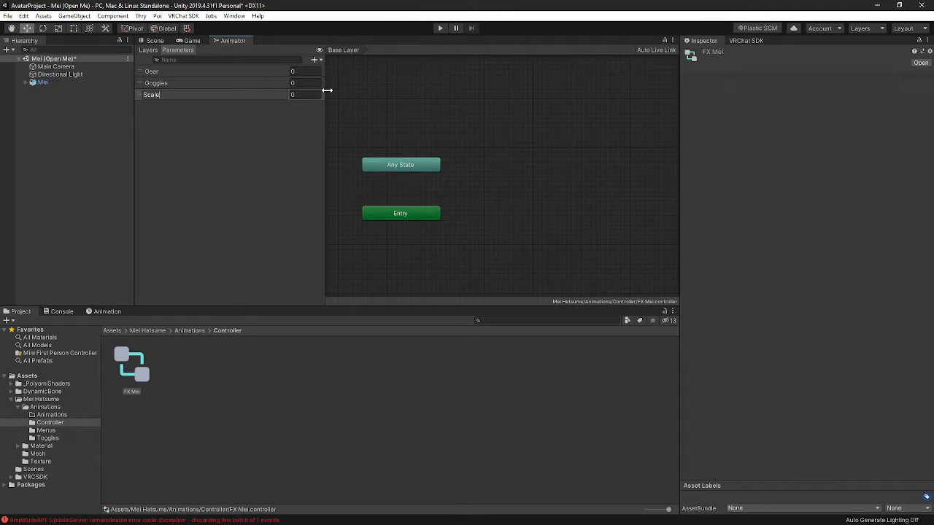
key("Return")
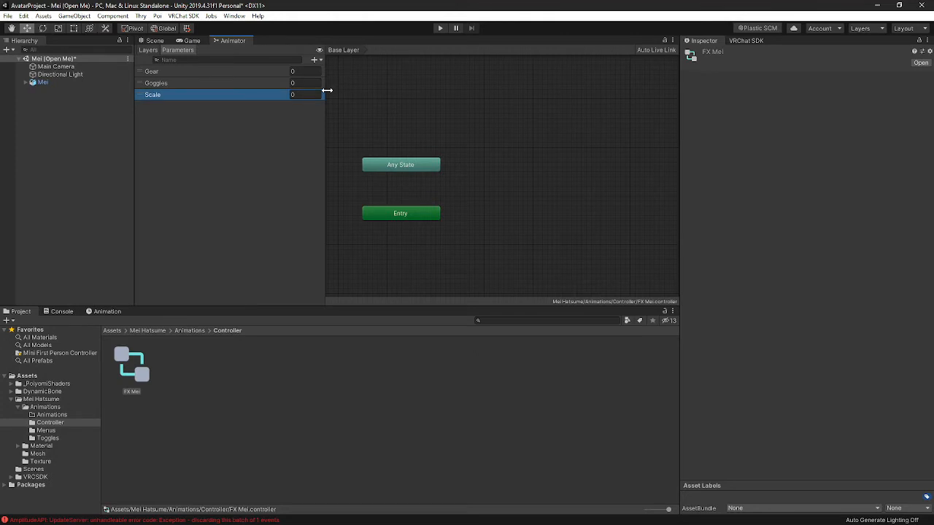
- Add a new animator layer named Scale to the FX Mei controller
left_click(145, 52)
left_click(228, 176)
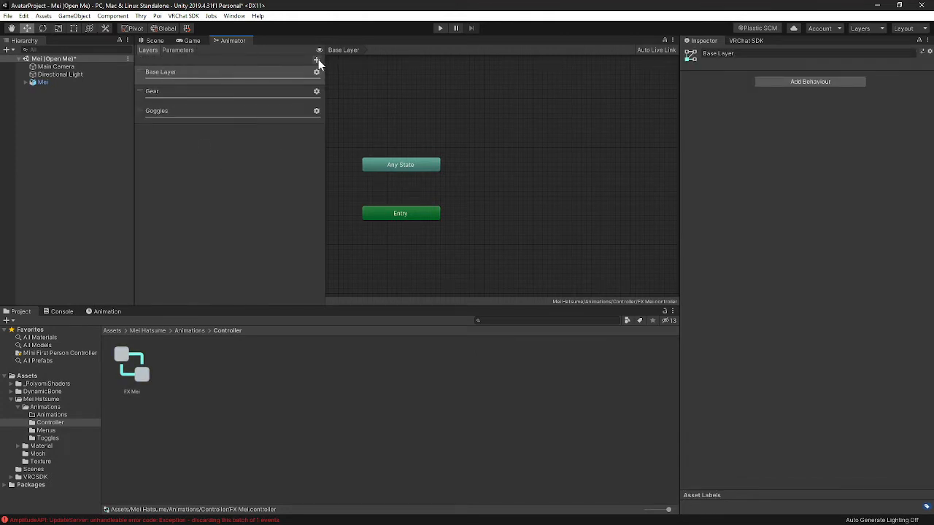
left_click(317, 60)
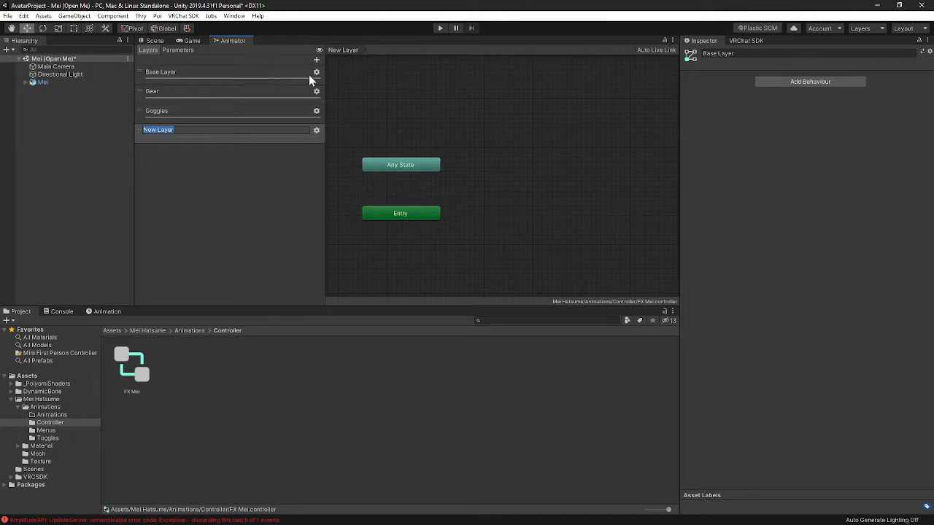
type("Scale")
key("Return")
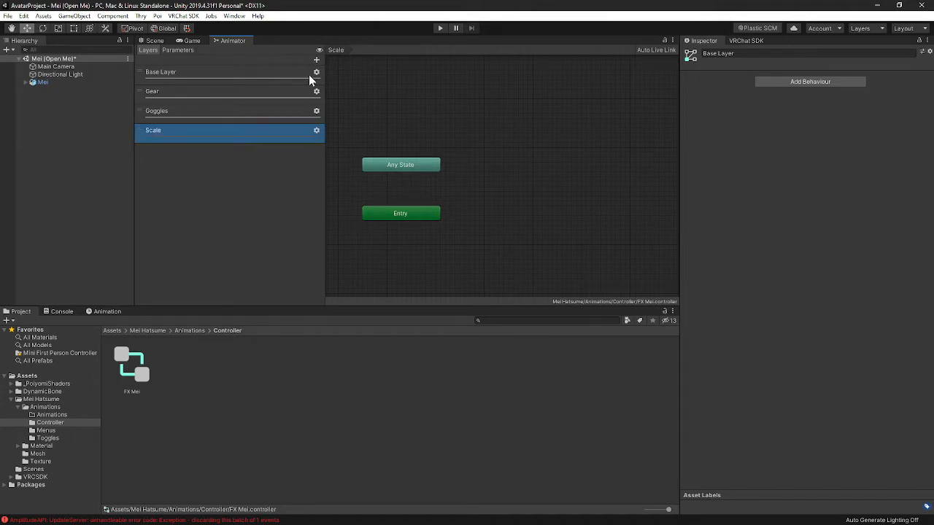
- Set the Scale layer's weight to 1 in its layer settings
left_click(317, 130)
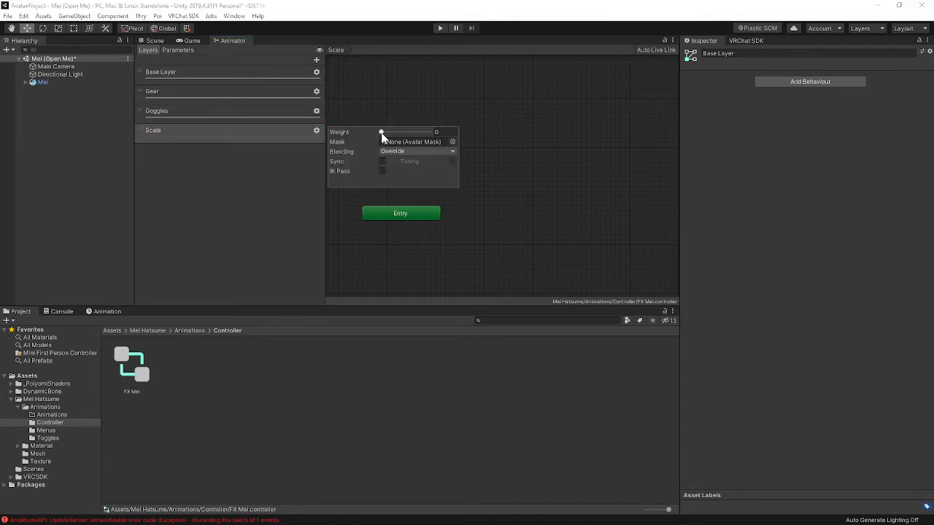
left_click_drag(382, 136, 437, 137)
left_click(505, 150)
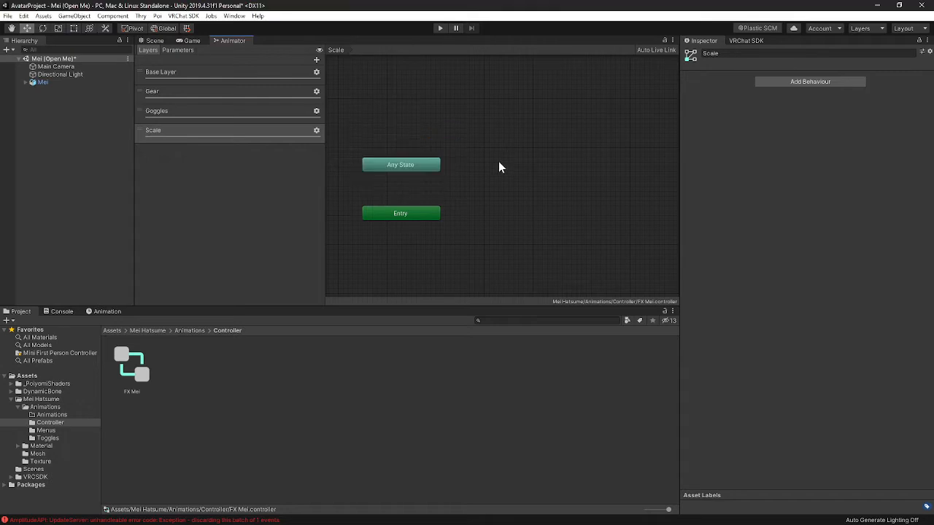
- Create a state from a new blend tree in the Scale layer and rename it Scale
right_click(491, 197)
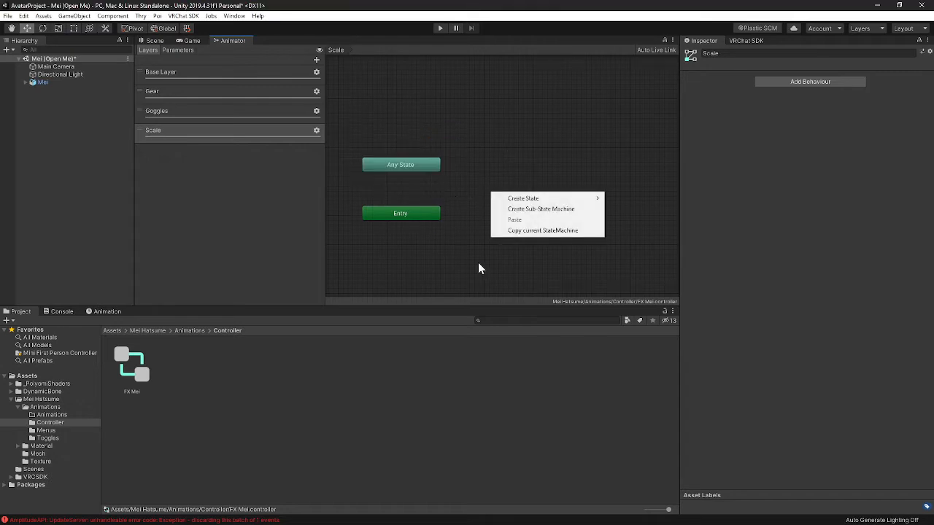
mouse_move(534, 203)
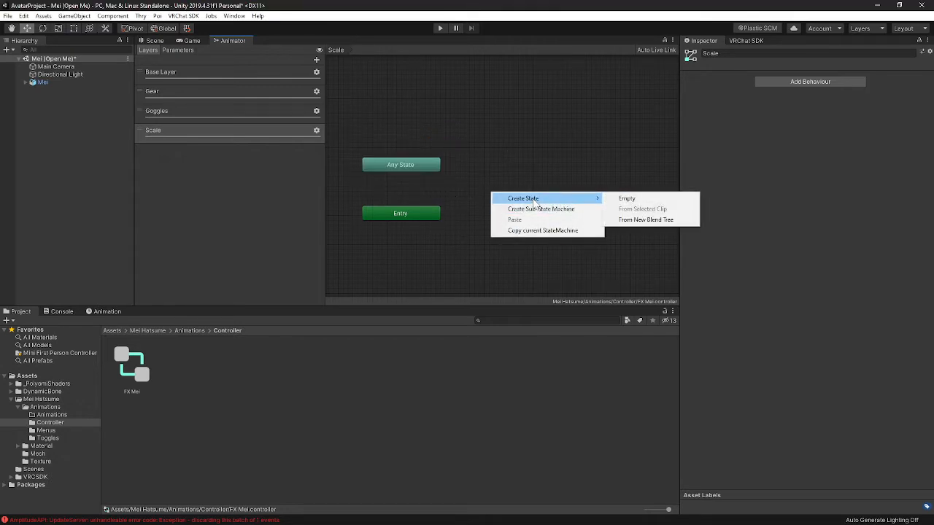
left_click(642, 220)
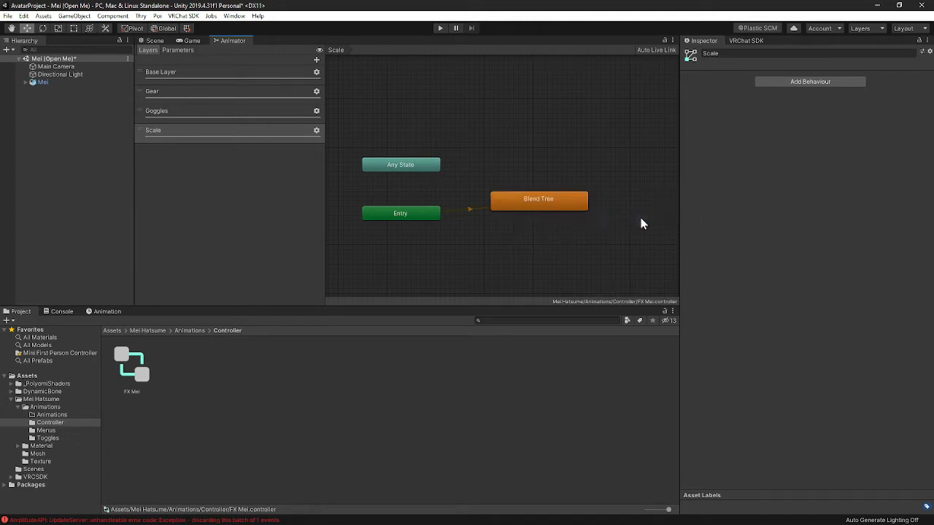
left_click(524, 201)
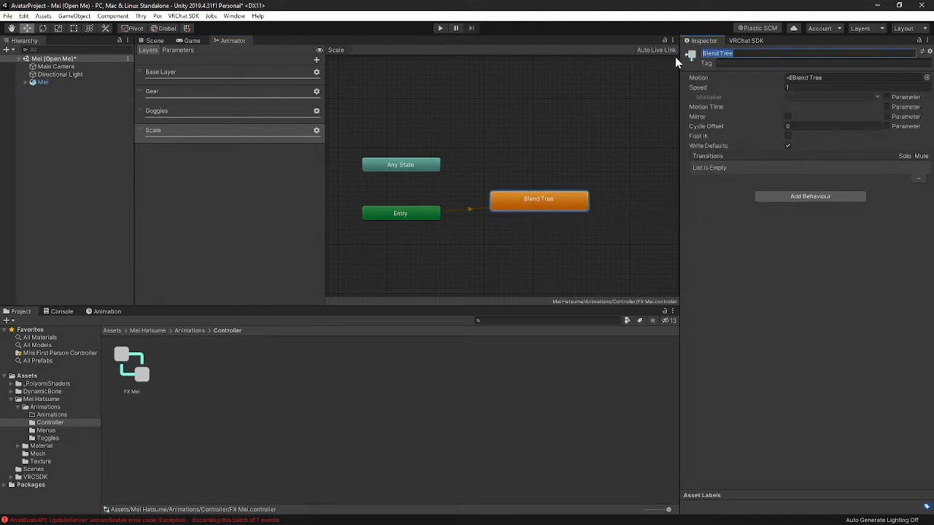
key("Right")
key("ctrl+a")
type("Scael")
key("BackSpace")
key("BackSpace")
type("le")
key("Return")
- Open the Scale state's blend tree and rename the blend tree node to Scale
left_click(536, 187)
double_click(534, 203)
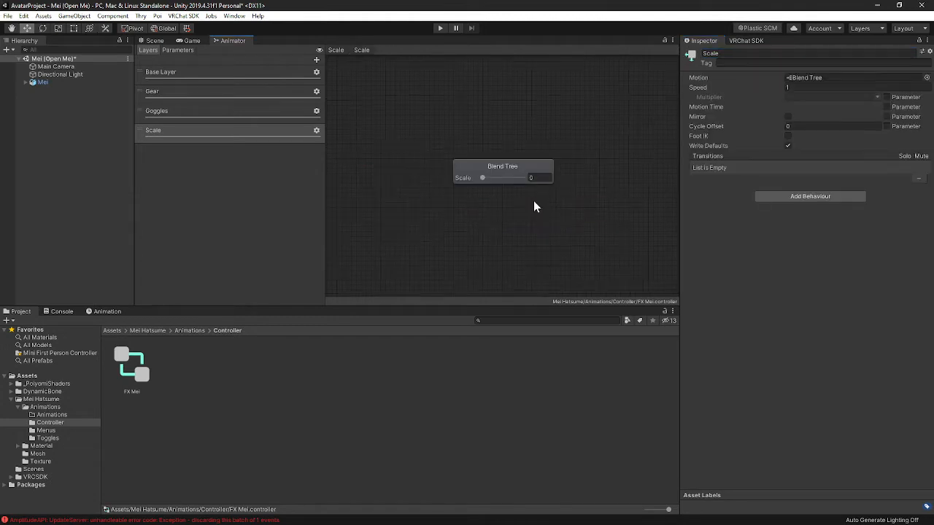
left_click(517, 170)
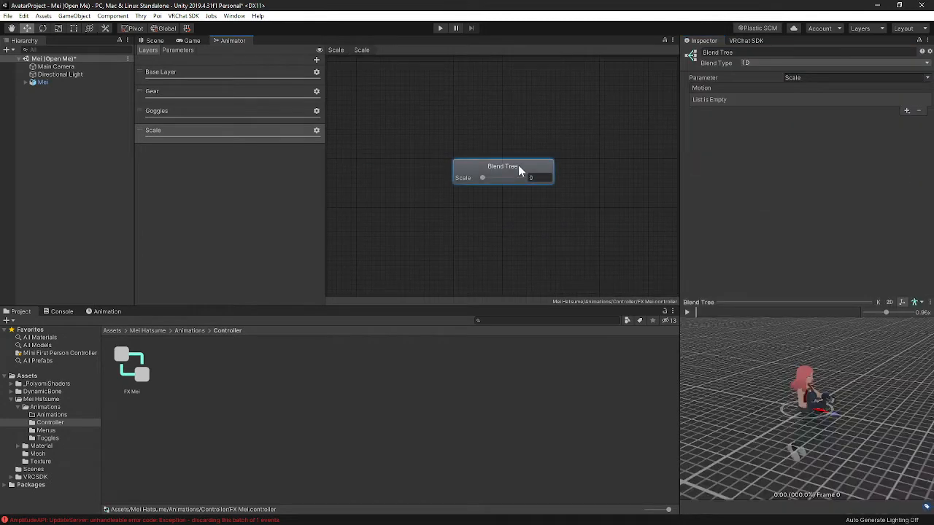
left_click(761, 52)
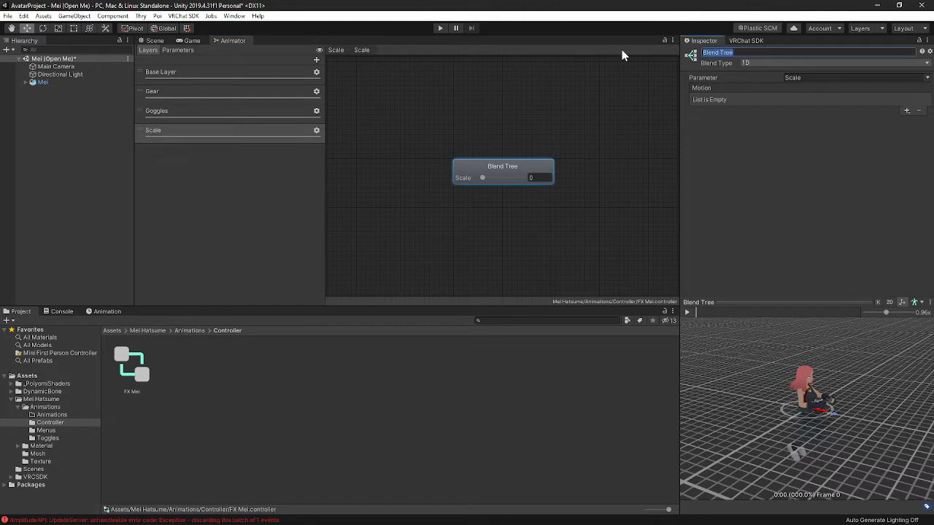
type("Scale")
key("Return")
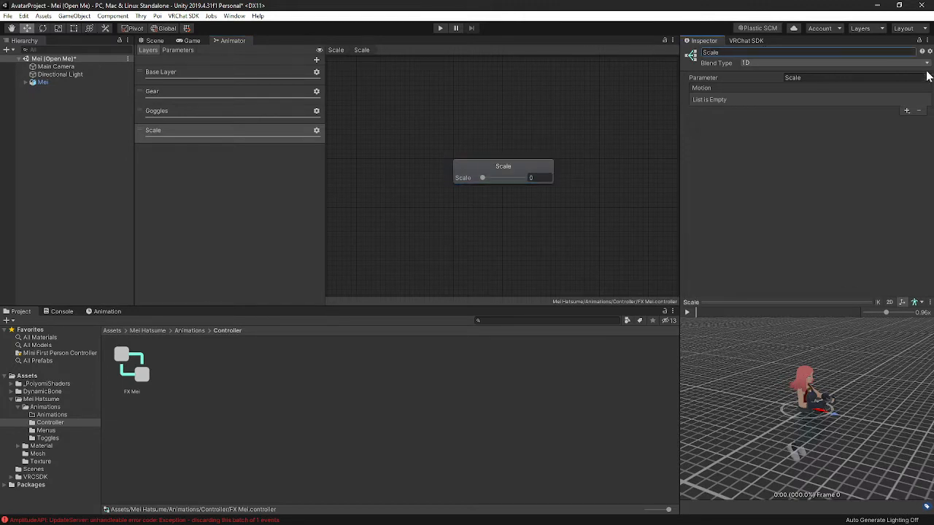
- Set the blend tree's parameter to the Scale float parameter
left_click(693, 77)
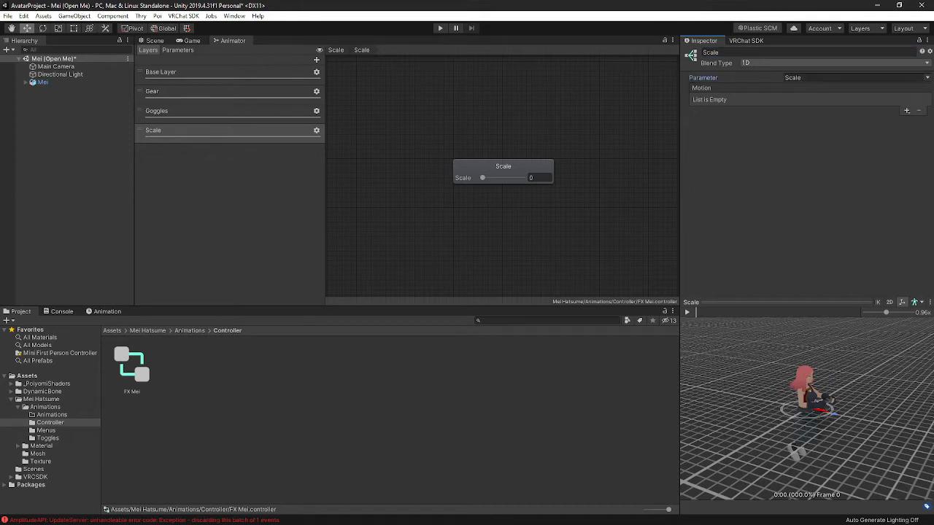
left_click(179, 51)
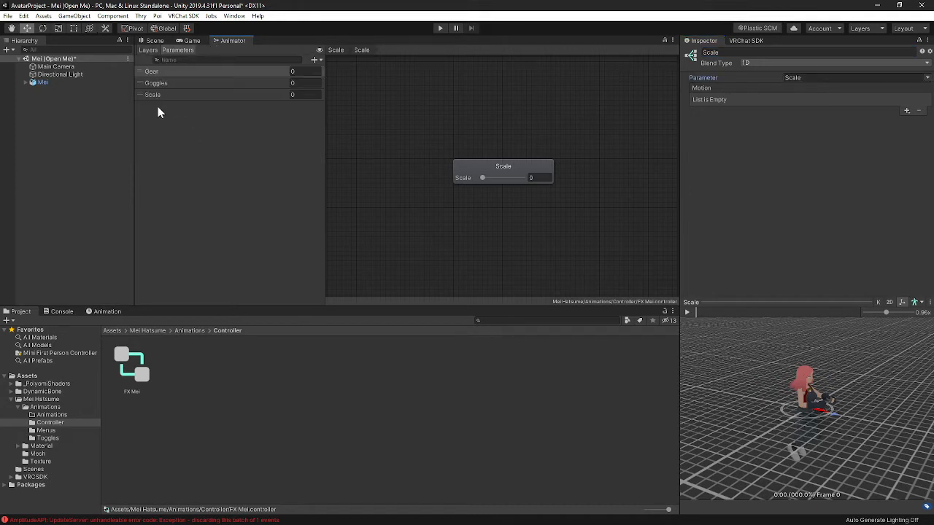
left_click(922, 78)
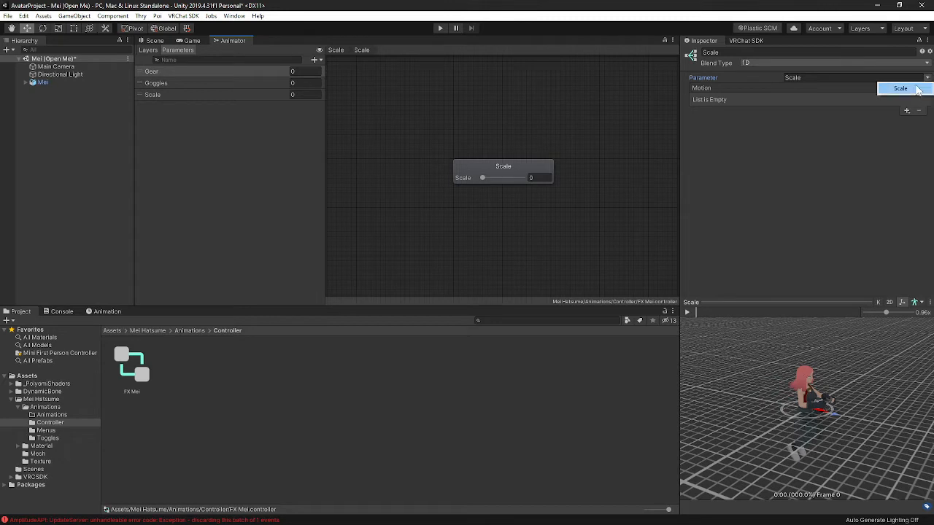
left_click(904, 88)
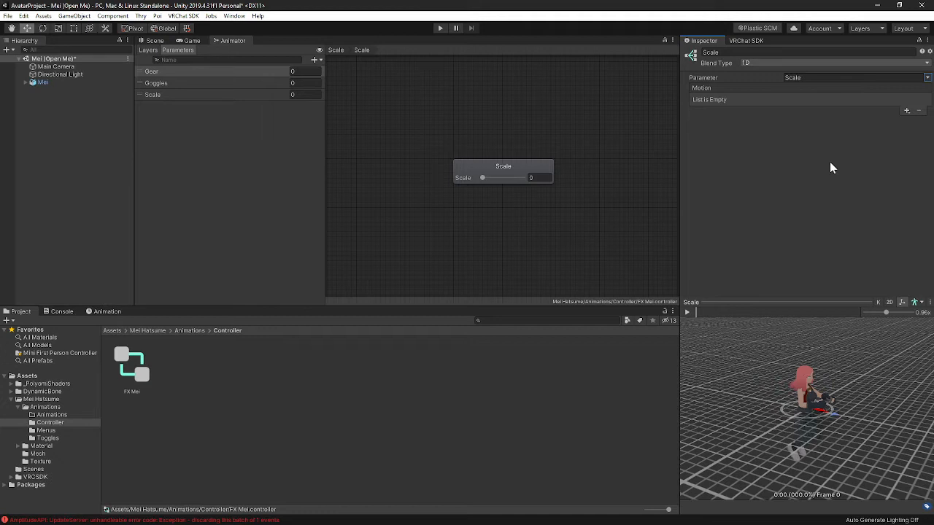
left_click(926, 78)
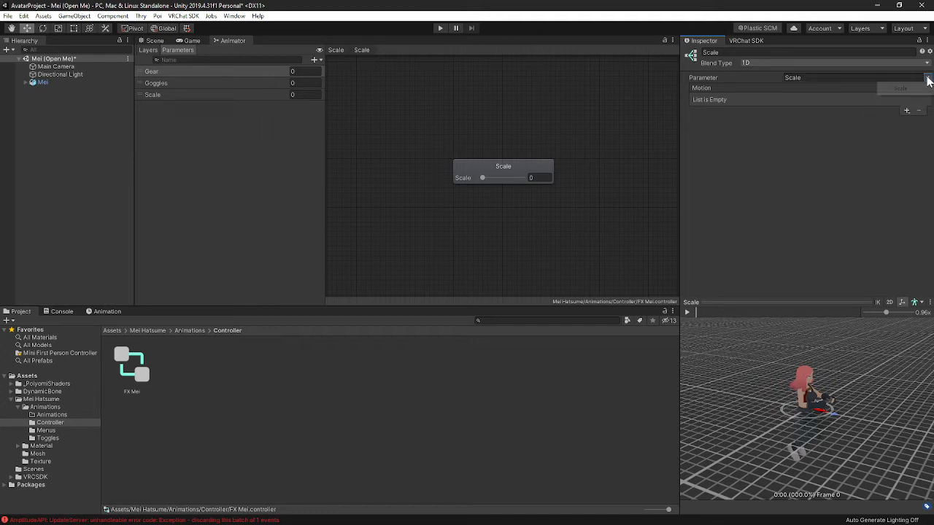
left_click(901, 88)
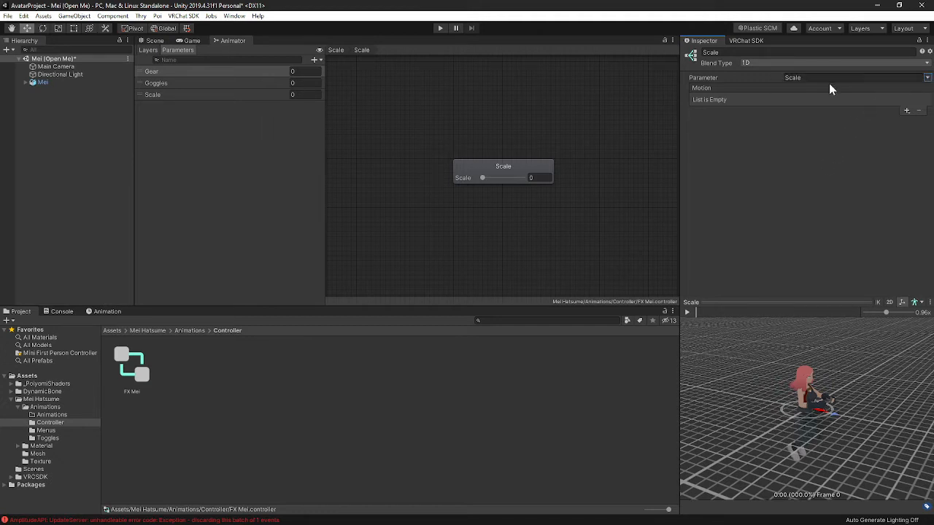
left_click(926, 78)
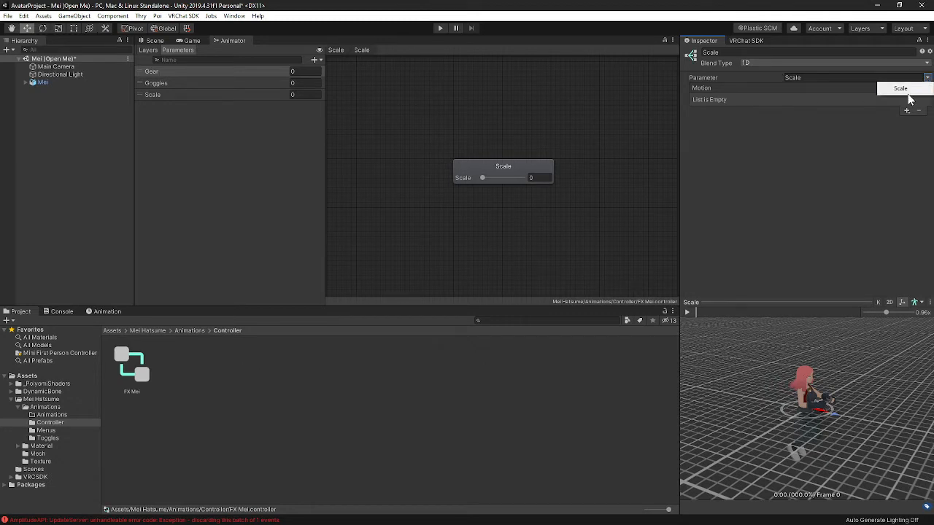
left_click(824, 159)
left_click(235, 84)
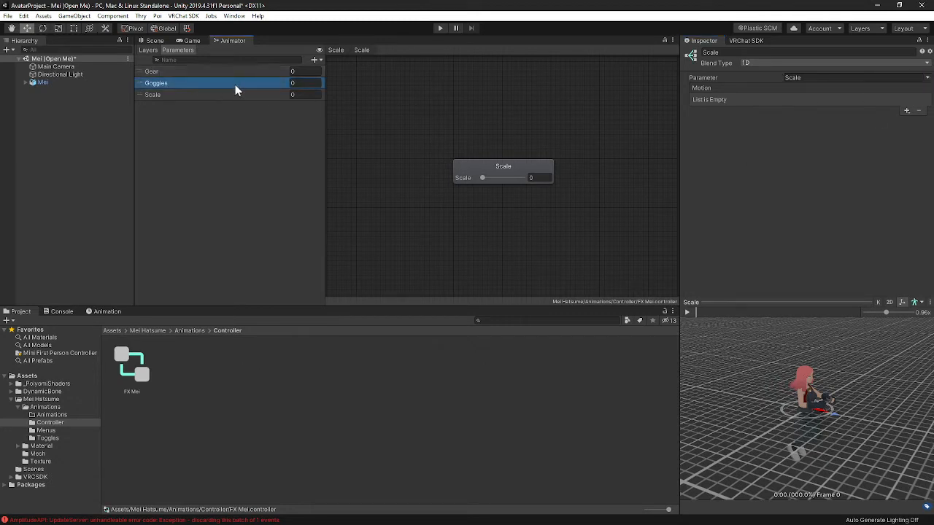
left_click(236, 73)
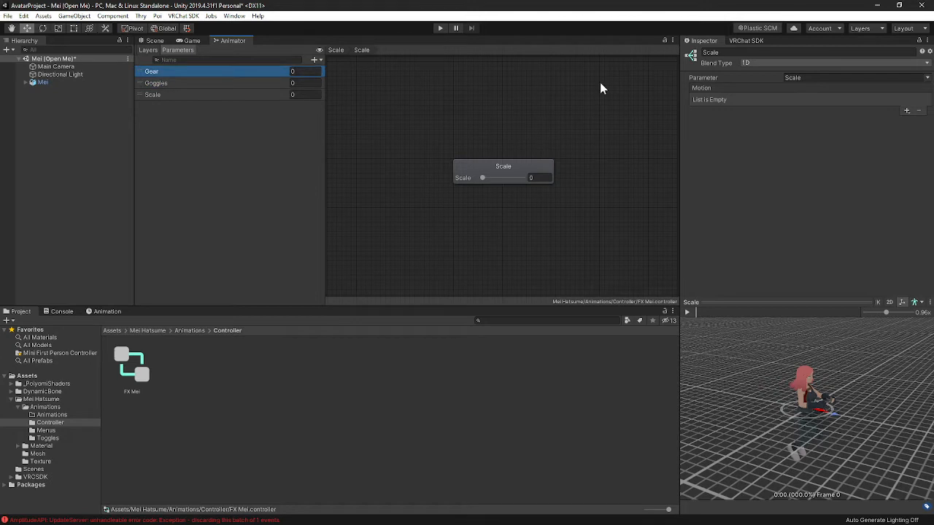
left_click(846, 175)
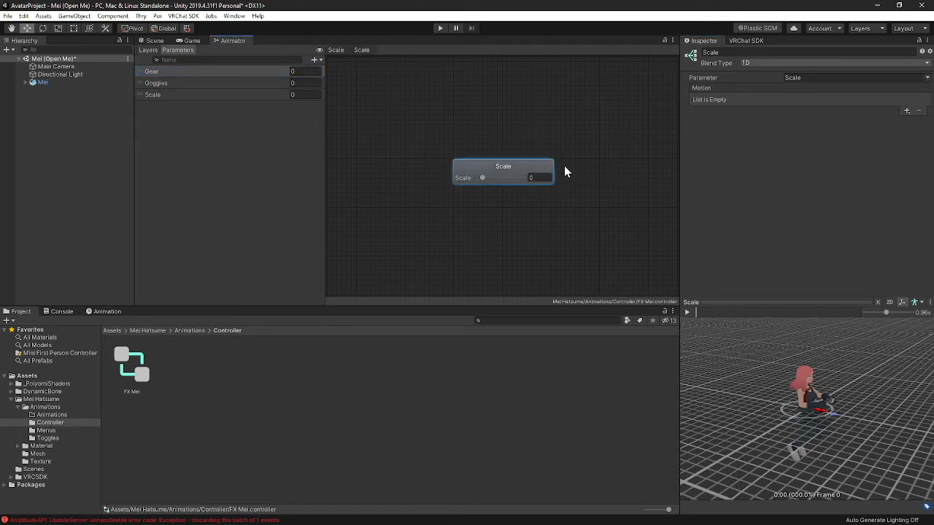
right_click(552, 169)
left_click(580, 155)
- Select the Mei avatar and create a new animation clip named ScaleBig in the Animations folder
left_click(153, 41)
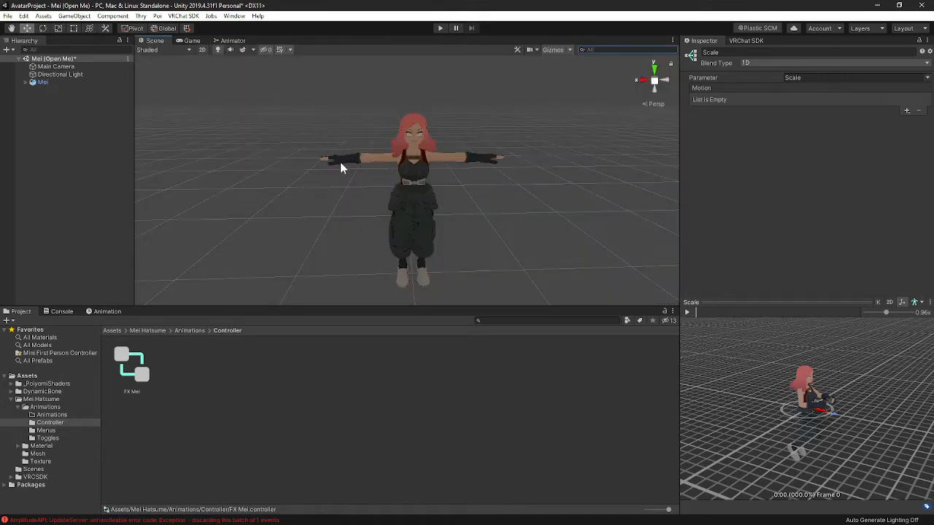
left_click(42, 83)
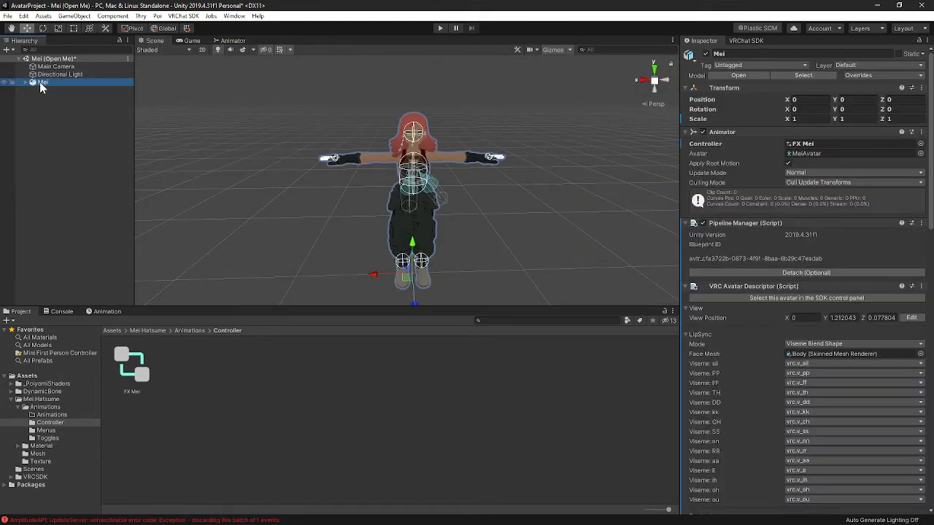
left_click(107, 311)
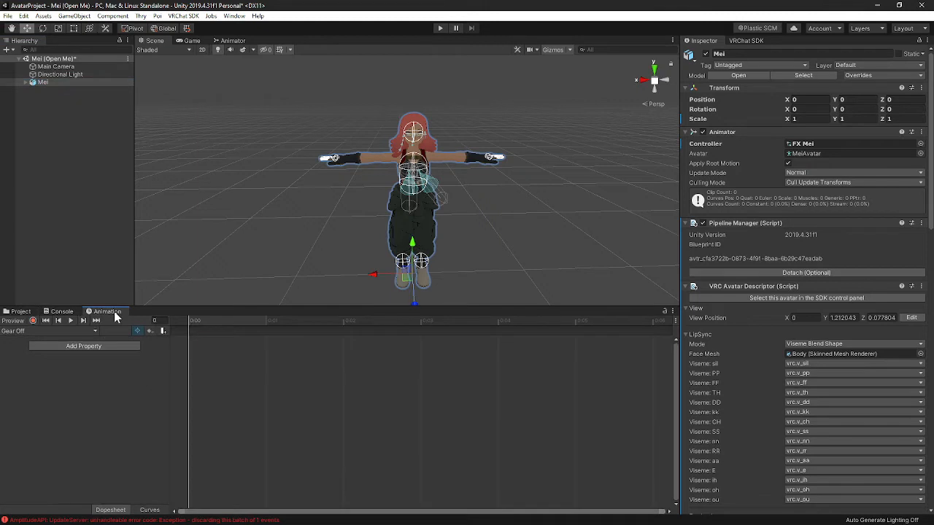
left_click(237, 16)
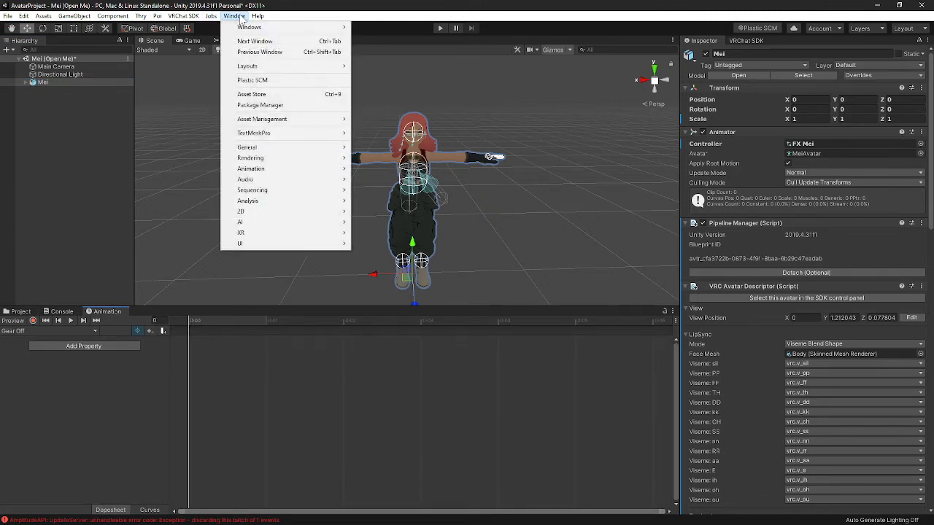
mouse_move(319, 171)
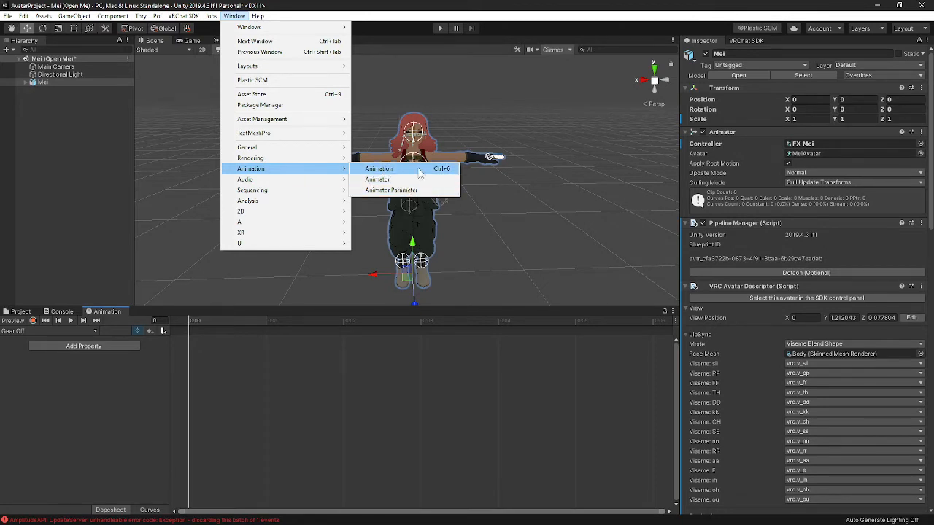
left_click(145, 314)
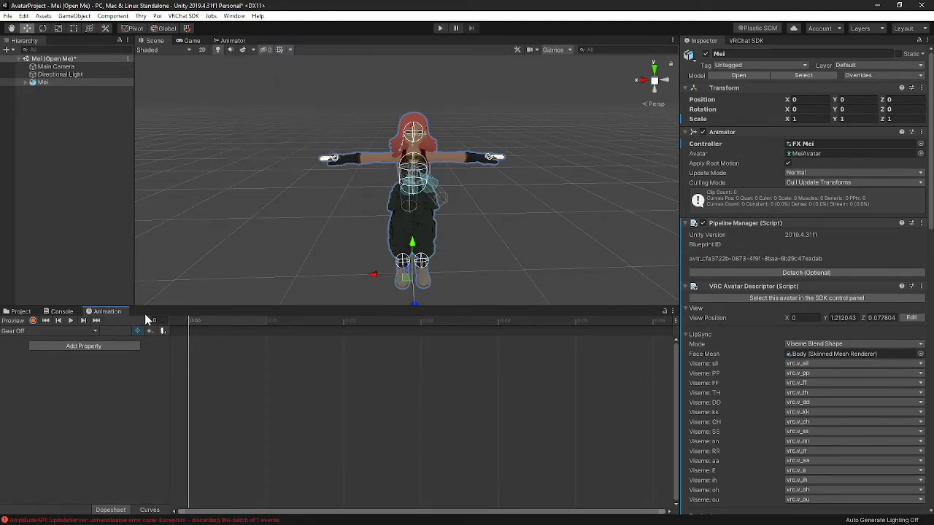
left_click(93, 332)
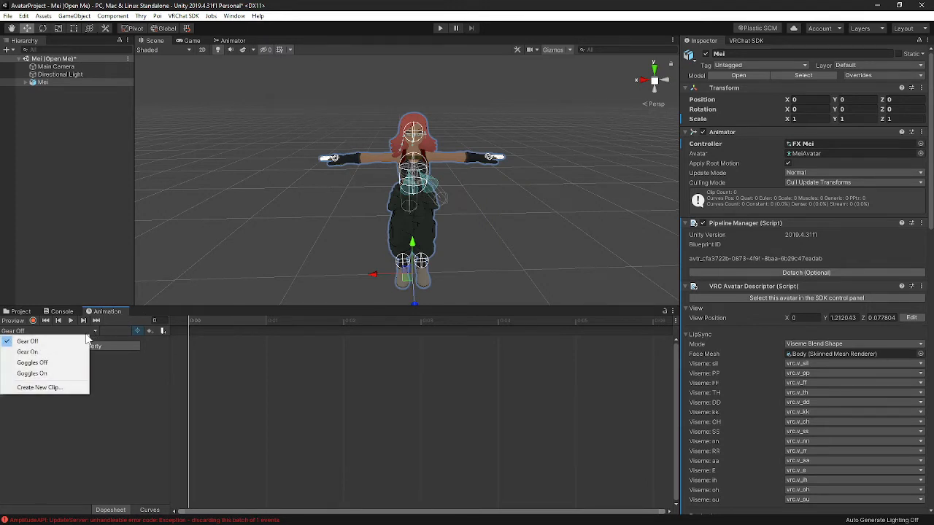
left_click(52, 387)
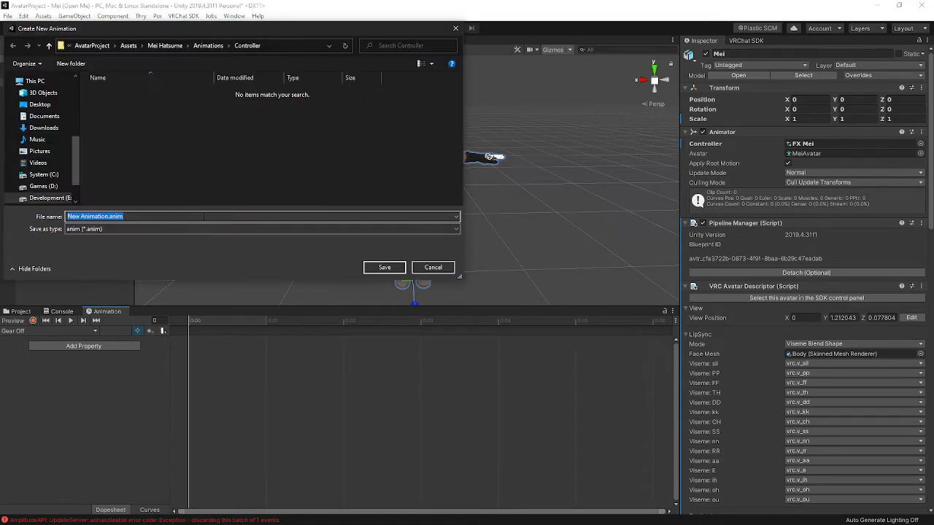
left_click(208, 45)
double_click(117, 93)
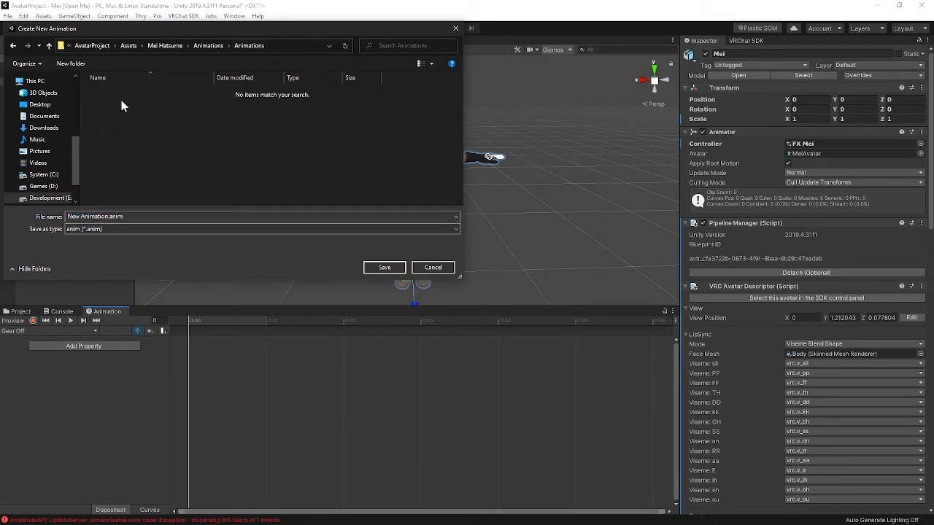
left_click(108, 217)
left_click_drag(110, 217, 27, 218)
type("AvatarB")
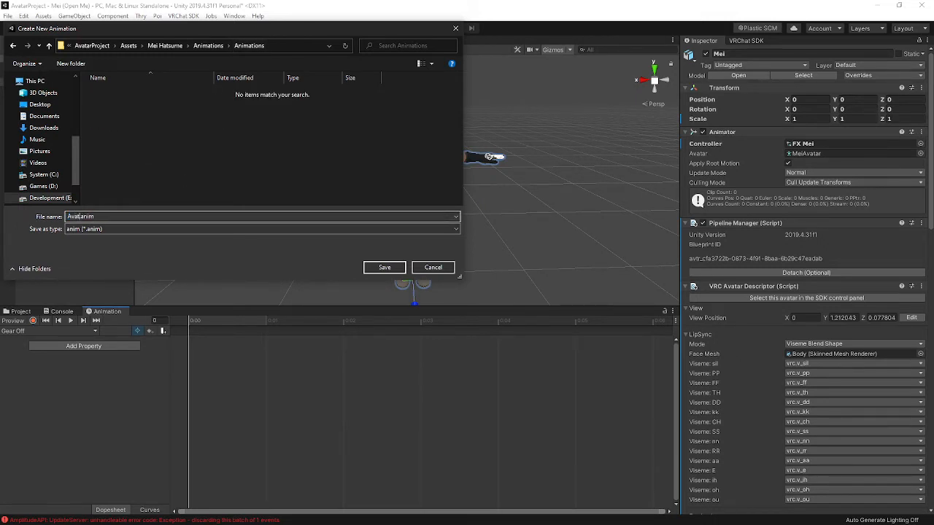
type("ig")
key("BackSpace")
key("BackSpace")
key("BackSpace")
key("BackSpace")
key("BackSpace")
key("BackSpace")
key("BackSpace")
key("BackSpace")
key("BackSpace")
type("ScaleBig")
key("Return")
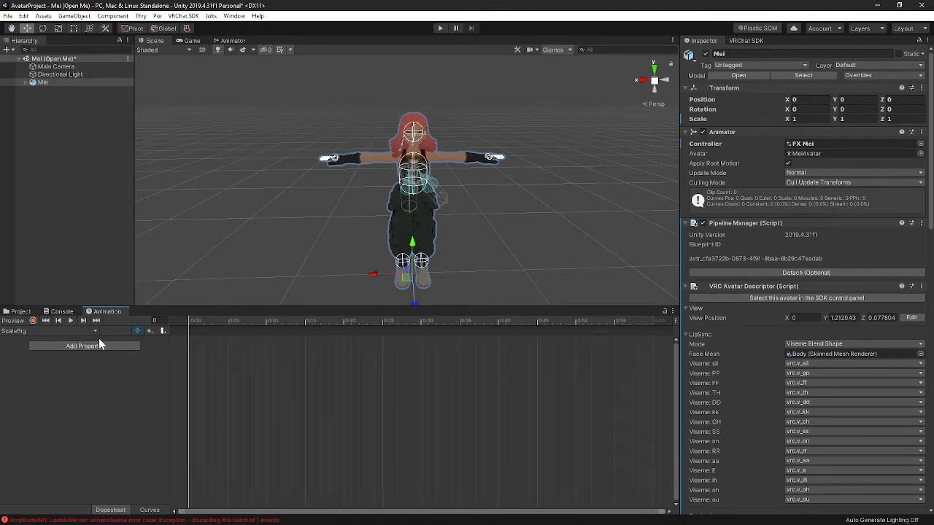
- Create a second animation clip named ScaleSmall in the same Animations folder
left_click(95, 331)
left_click(58, 384)
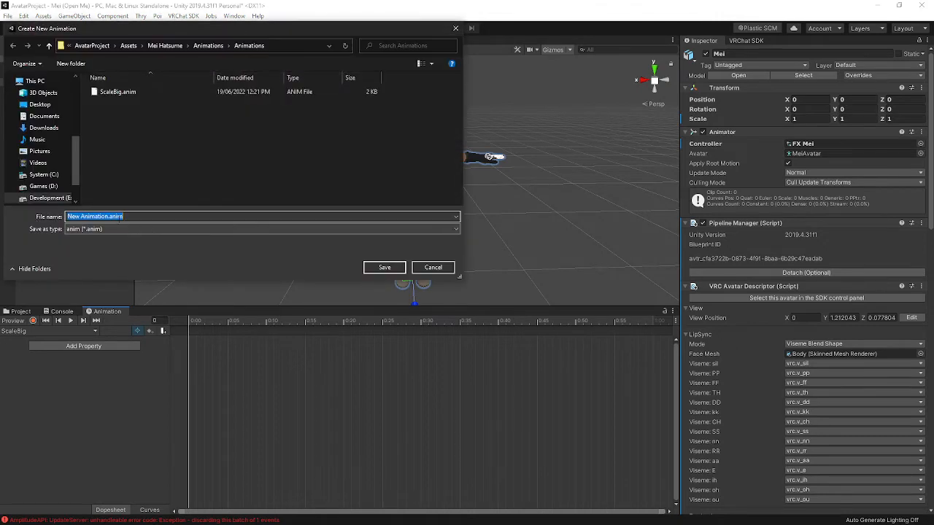
left_click(108, 216)
left_click_drag(109, 215, 67, 216)
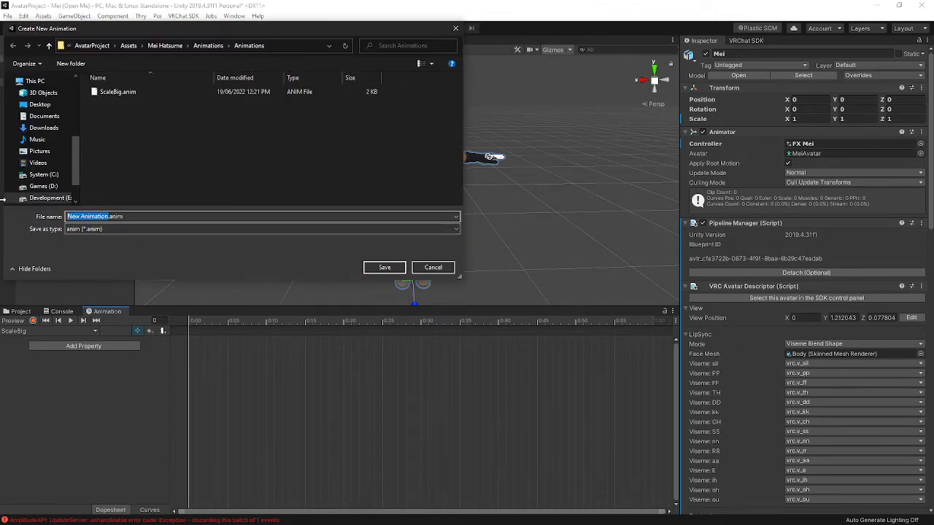
type("ScaleSmall")
key("Return")
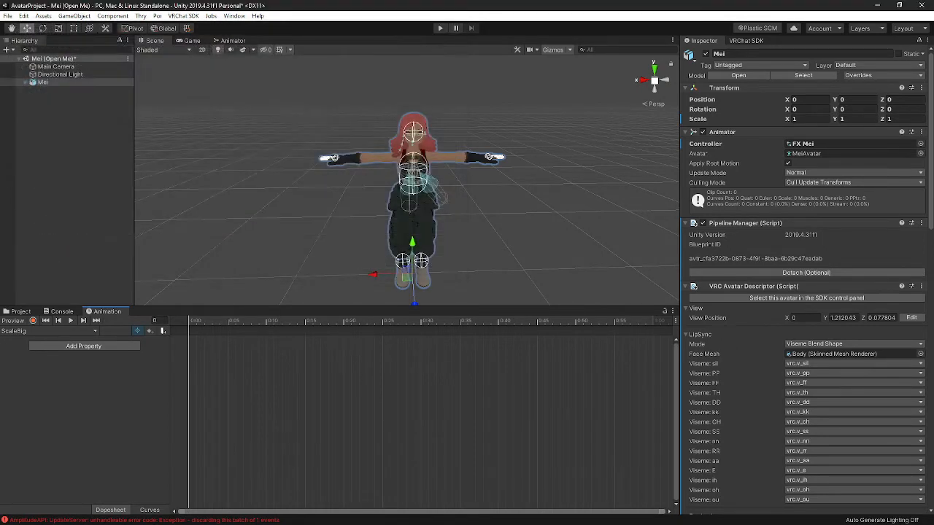
- Create a third animation clip named ScaleNormal in the same Animations folder
left_click(89, 333)
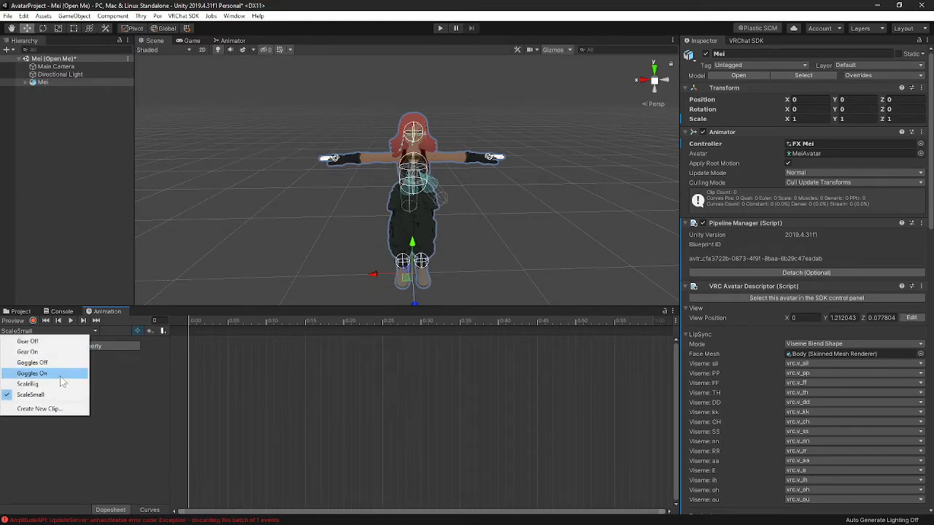
left_click(51, 409)
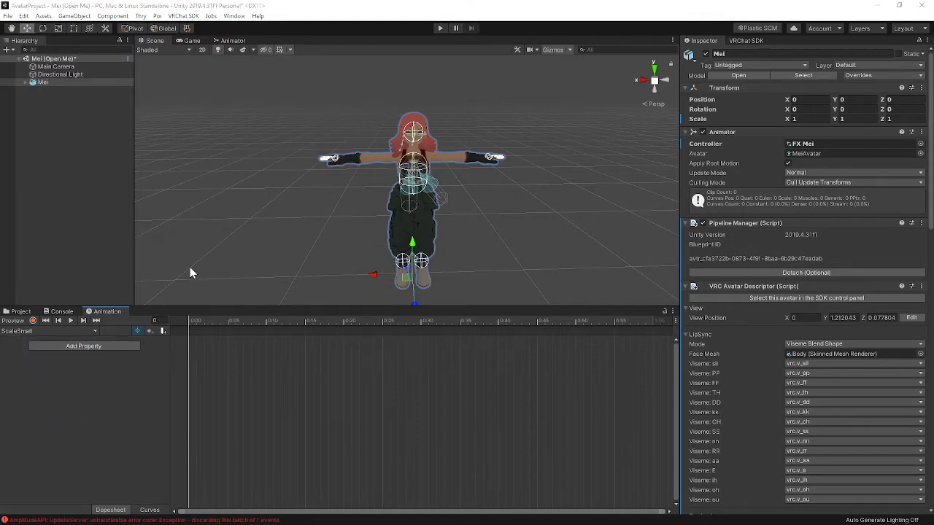
left_click(109, 217)
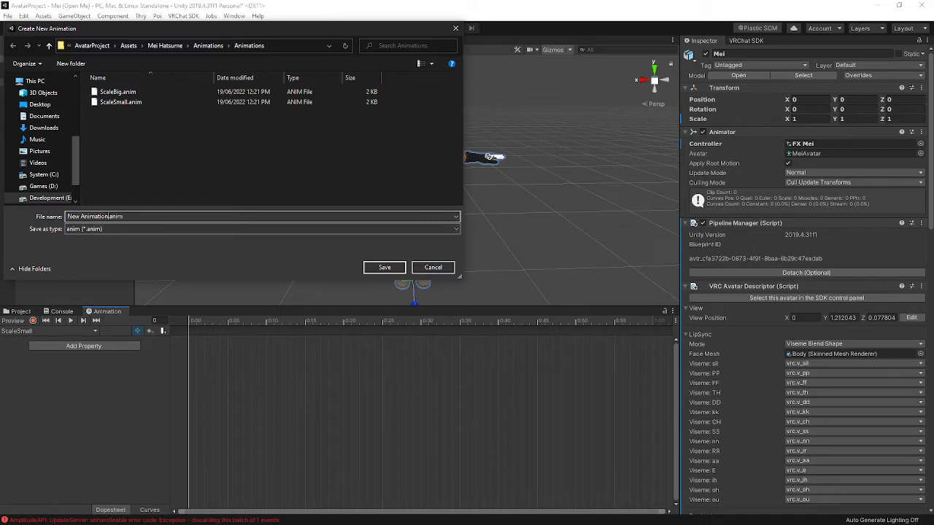
key("shift+Home")
type("ScaleNormal")
key("Return")
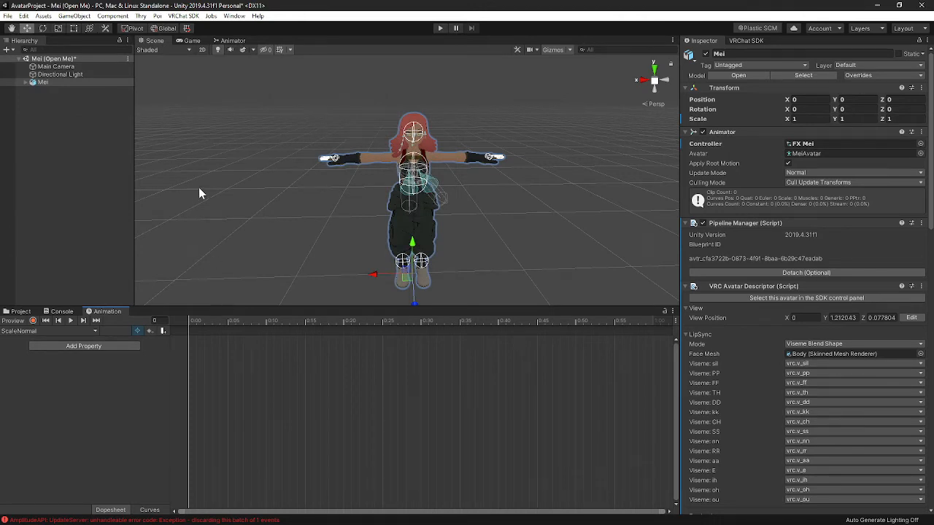
- Switch the Animation window to the ScaleBig clip
left_click(90, 337)
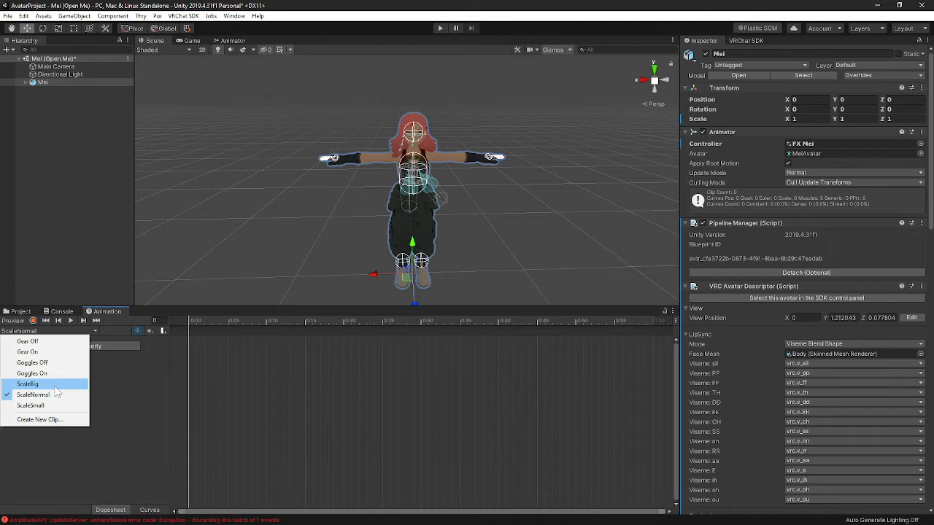
left_click(116, 386)
left_click(94, 333)
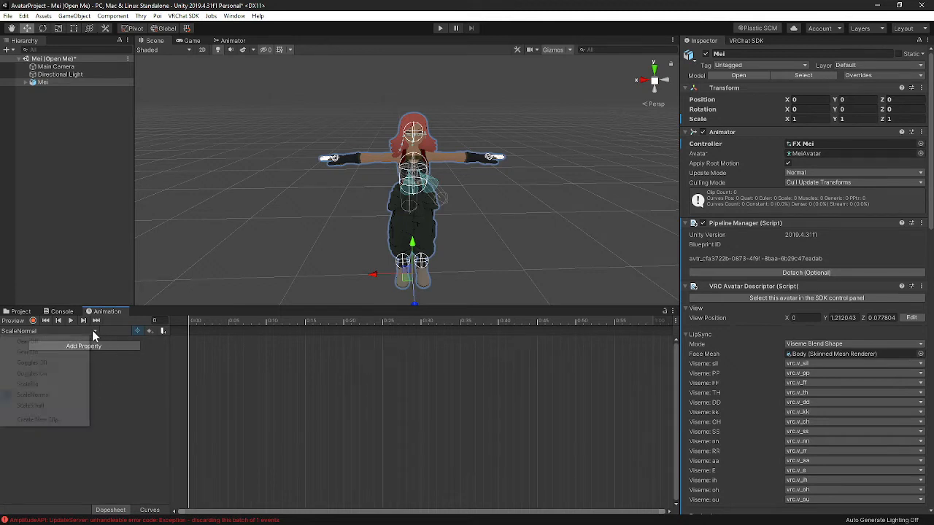
left_click(69, 384)
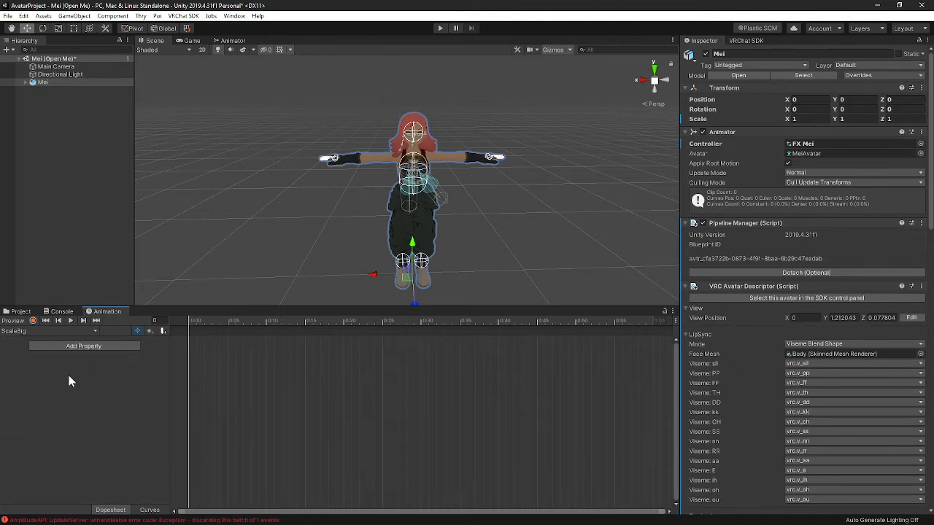
left_click(59, 332)
left_click(79, 329)
- Record keyframes setting Mei's scale to 2 on X, Y and Z in ScaleBig, then review the keyed Scale values
left_click(58, 83)
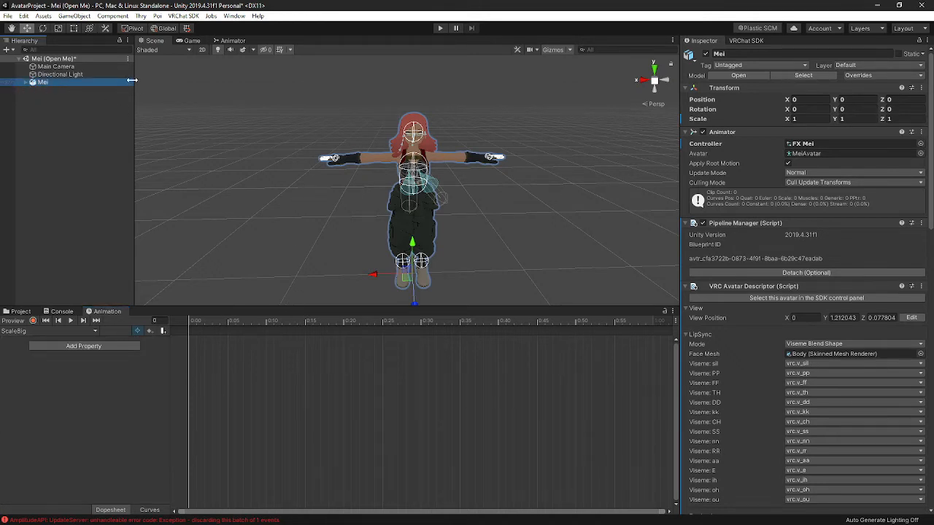
left_click(24, 82)
left_click(27, 81)
left_click(32, 321)
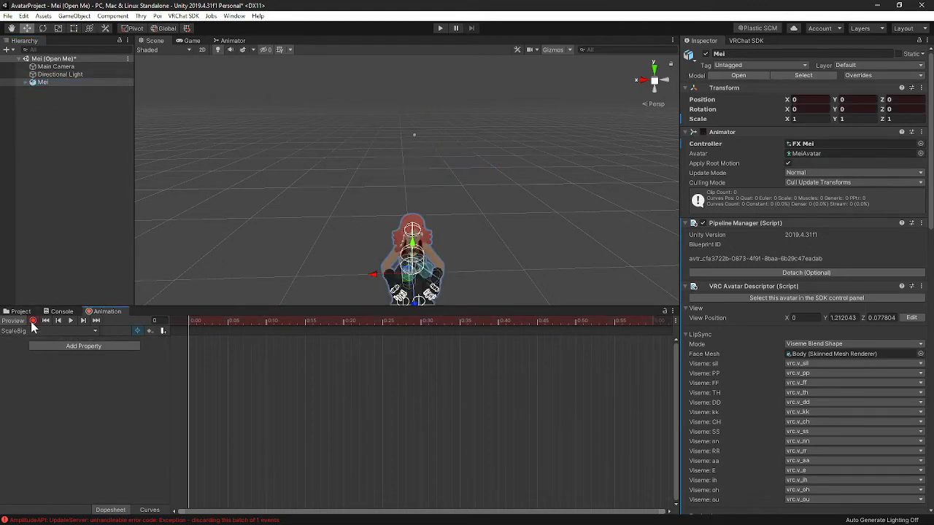
left_click(817, 119)
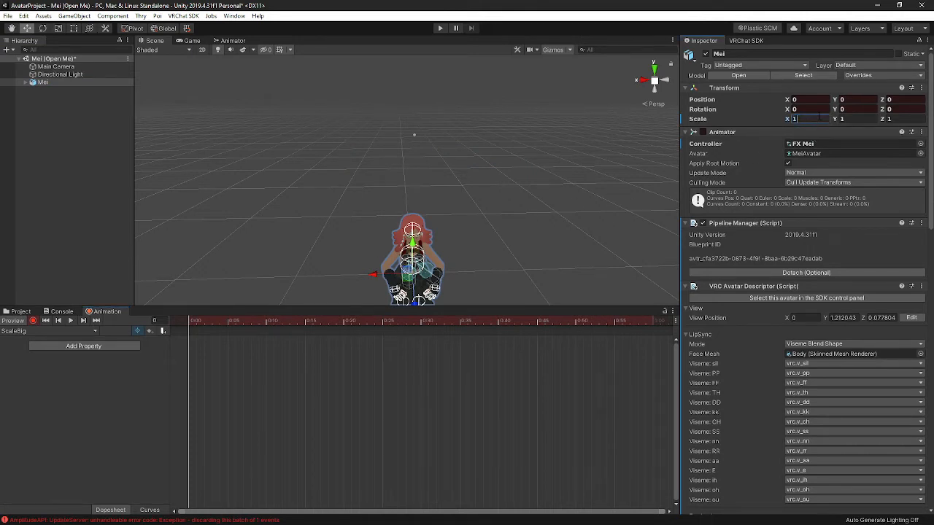
type("2")
key("Tab")
type("2")
key("Tab")
type("2")
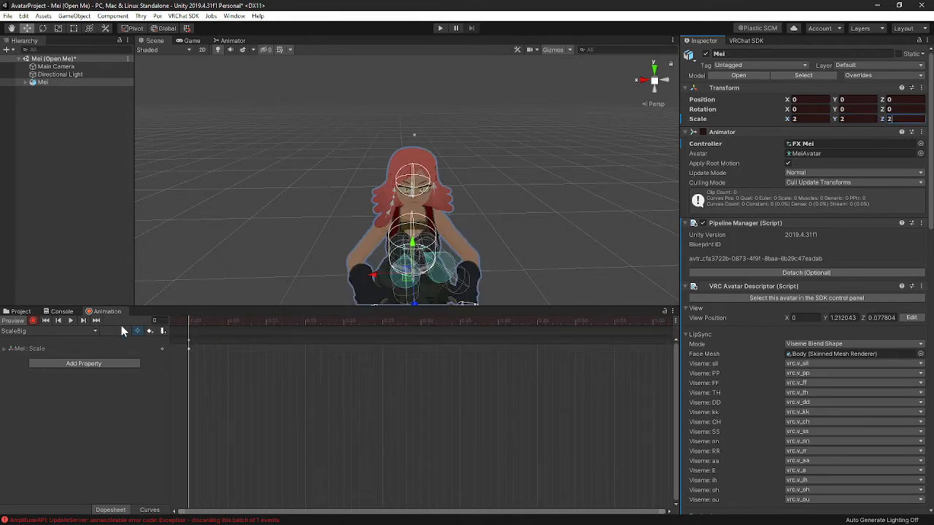
left_click(33, 321)
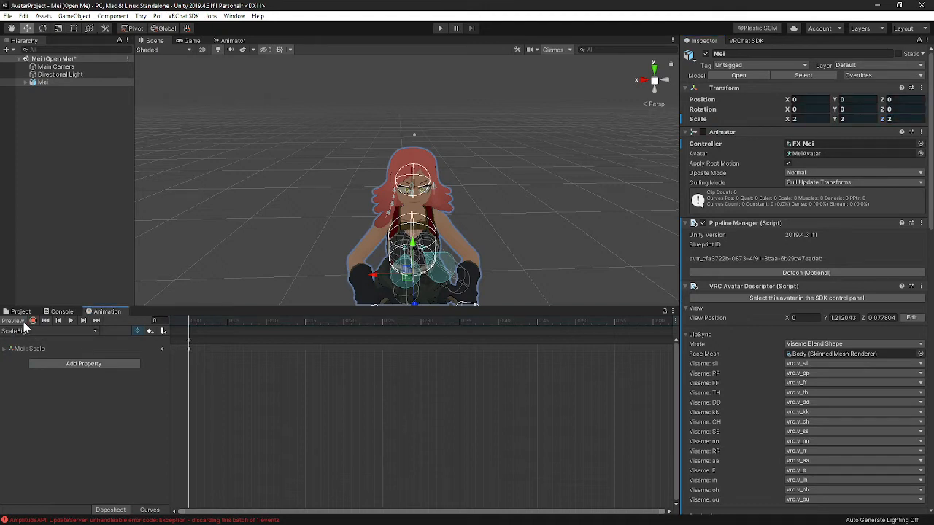
left_click(14, 321)
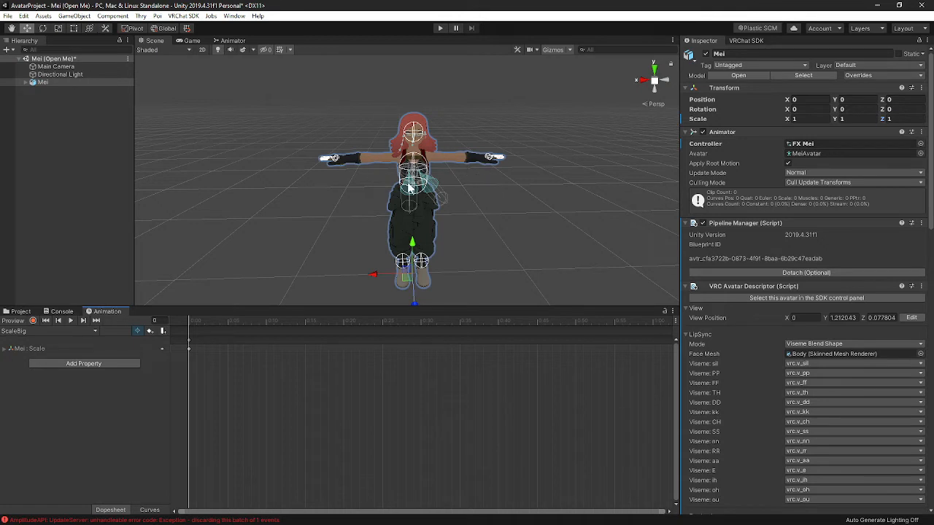
left_click(4, 348)
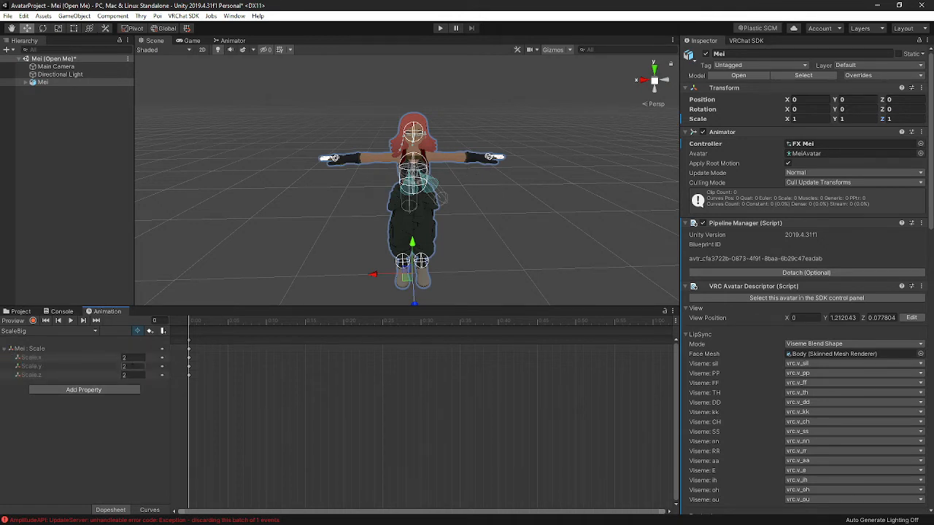
- Switch to the ScaleNormal clip and add Mei's Transform Scale property
left_click(52, 331)
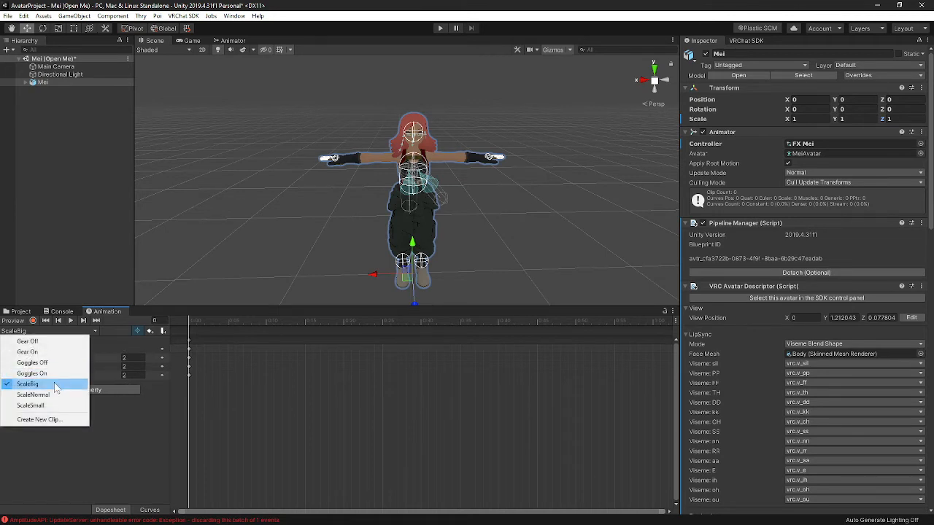
left_click(52, 394)
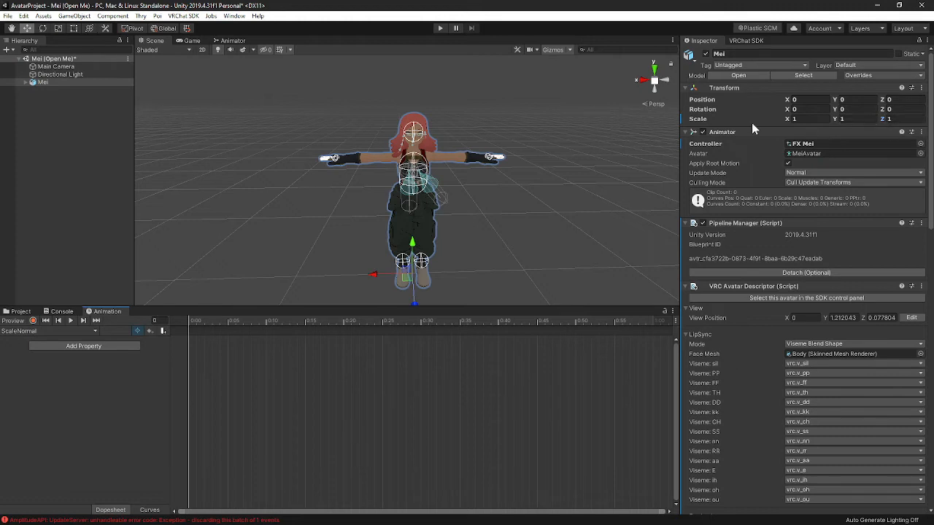
left_click(108, 346)
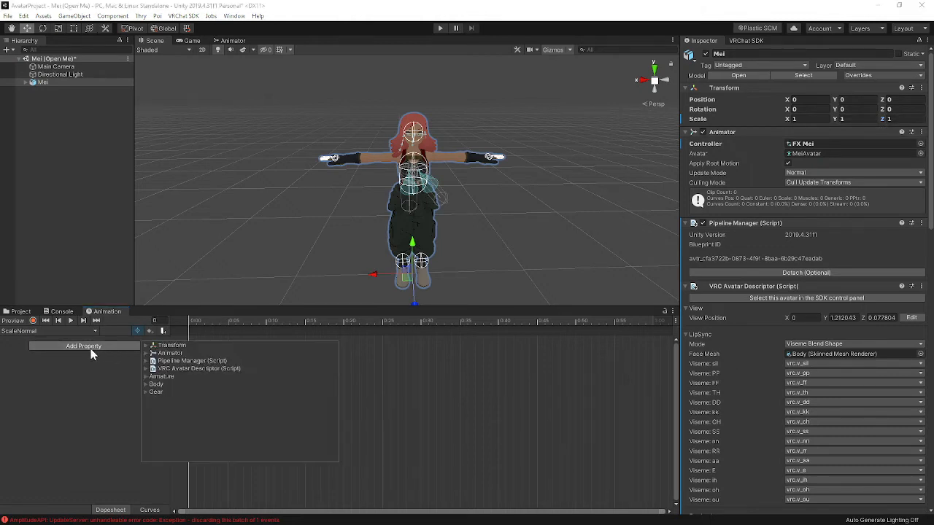
left_click(145, 345)
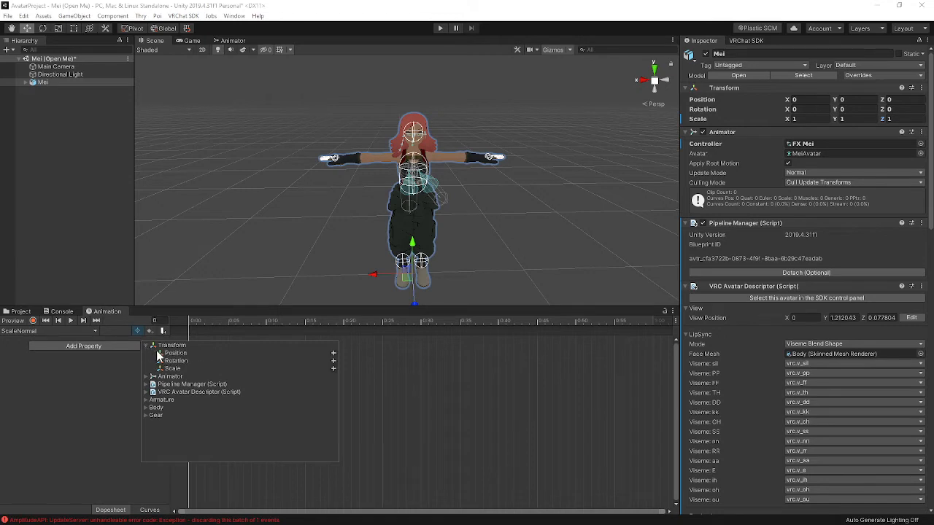
left_click(332, 369)
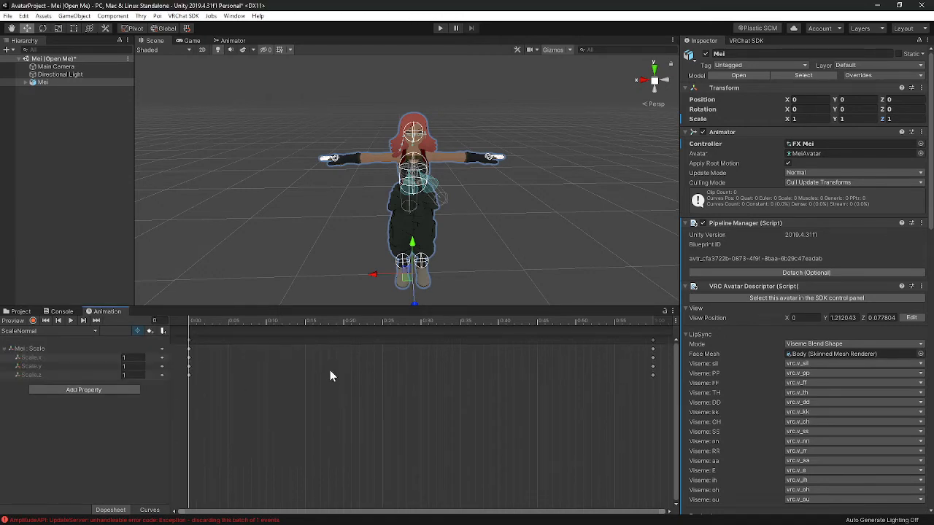
- Delete the Scale property's end keyframes, keeping only the keys at frame 0
right_click(653, 357)
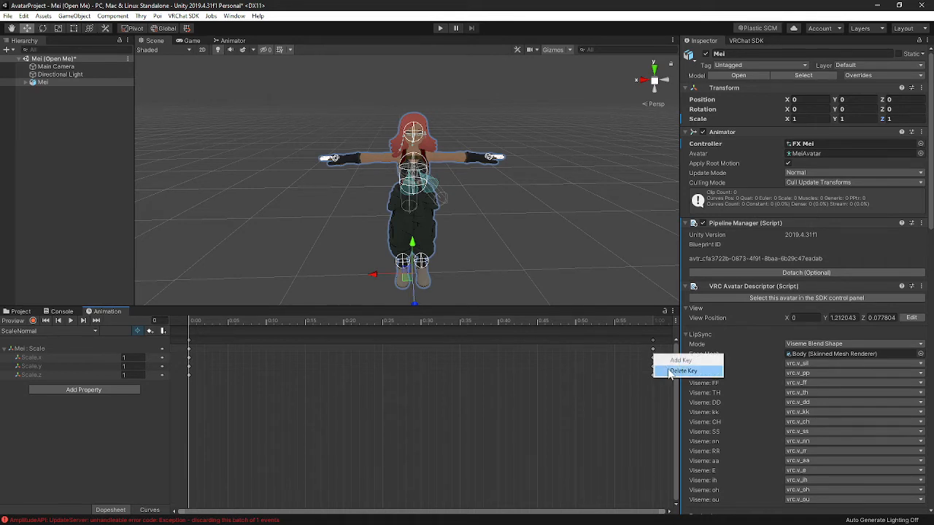
left_click(670, 372)
right_click(652, 340)
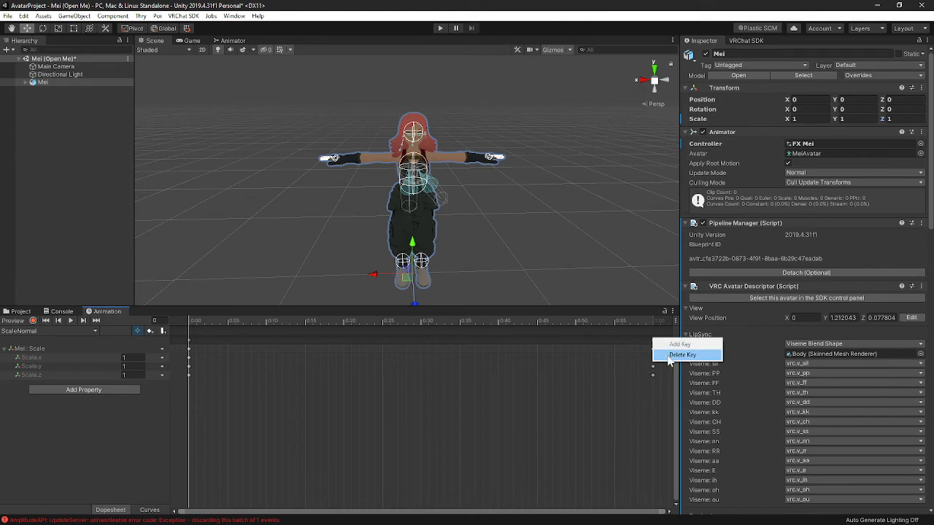
left_click(668, 355)
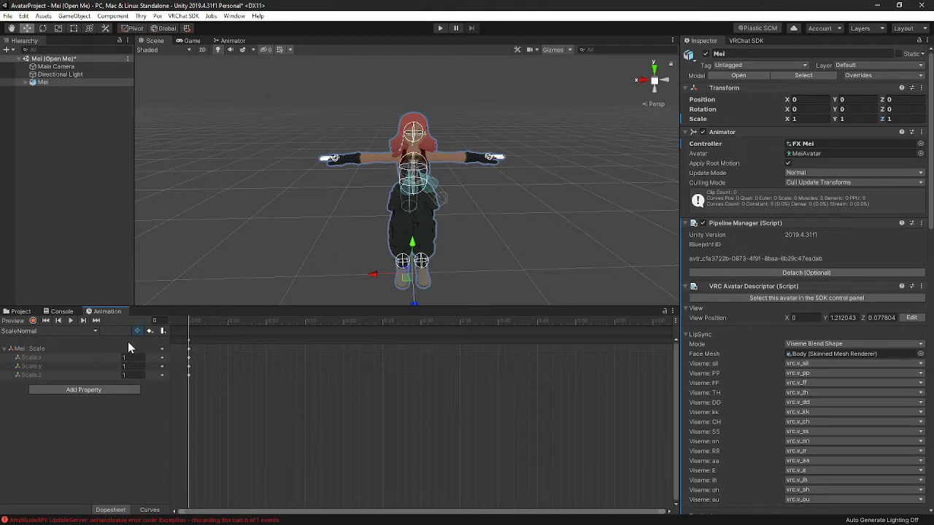
- Switch to the ScaleSmall clip and record Mei's scale as 0.3 on X, Y and Z
left_click(56, 330)
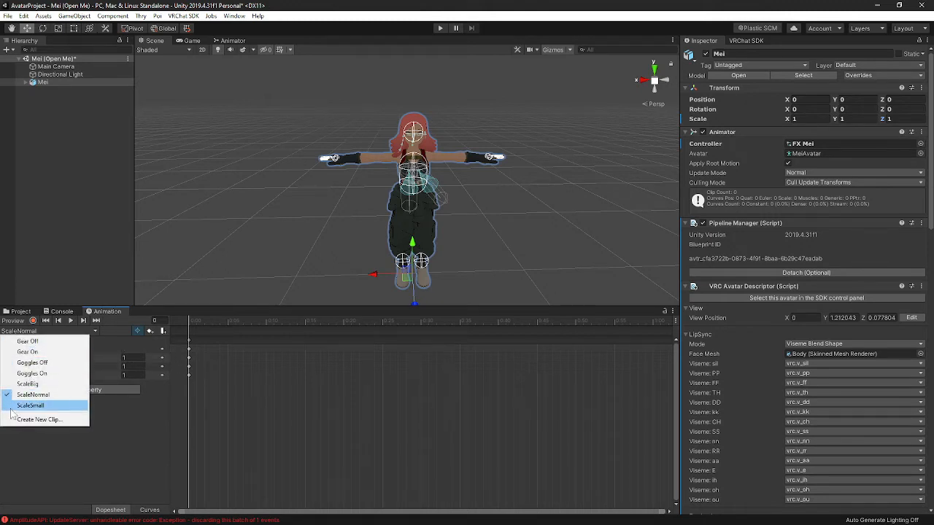
left_click(19, 405)
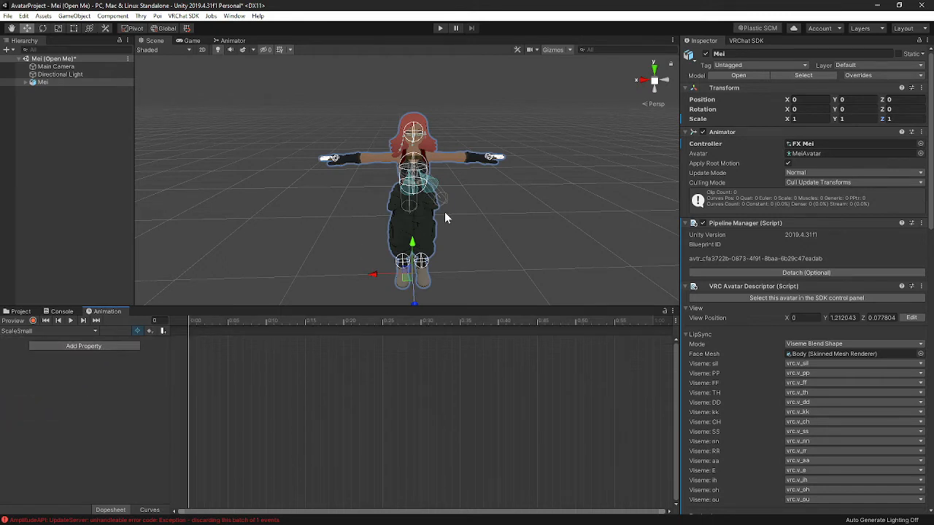
left_click(33, 320)
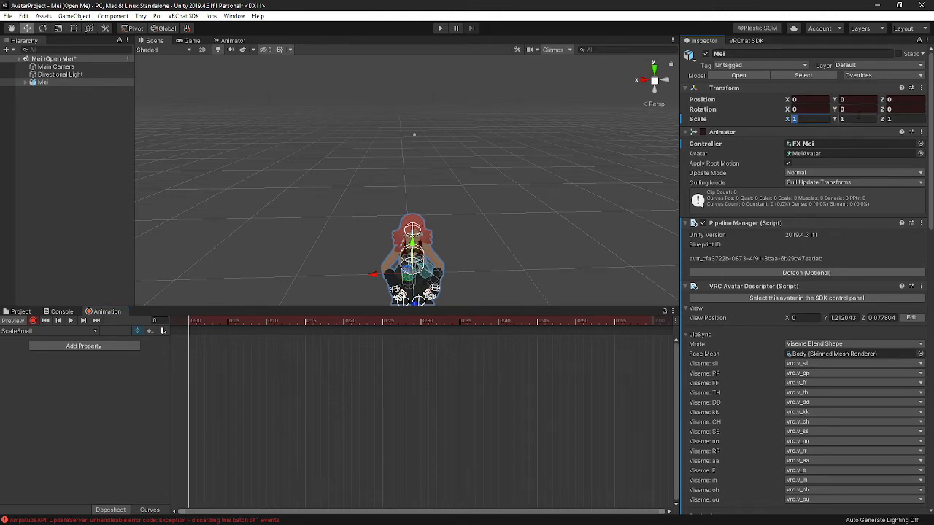
type("0.3")
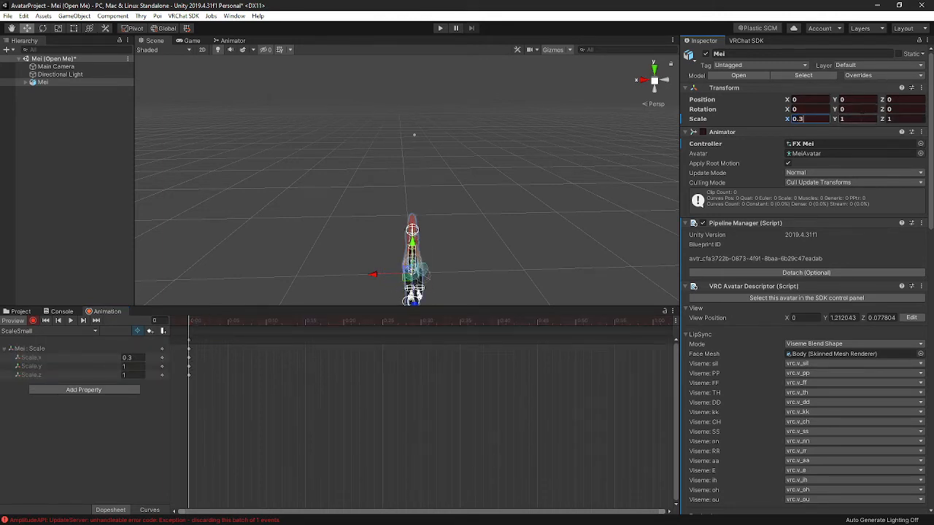
key("Tab")
type("0.3")
key("Tab")
type("0.3")
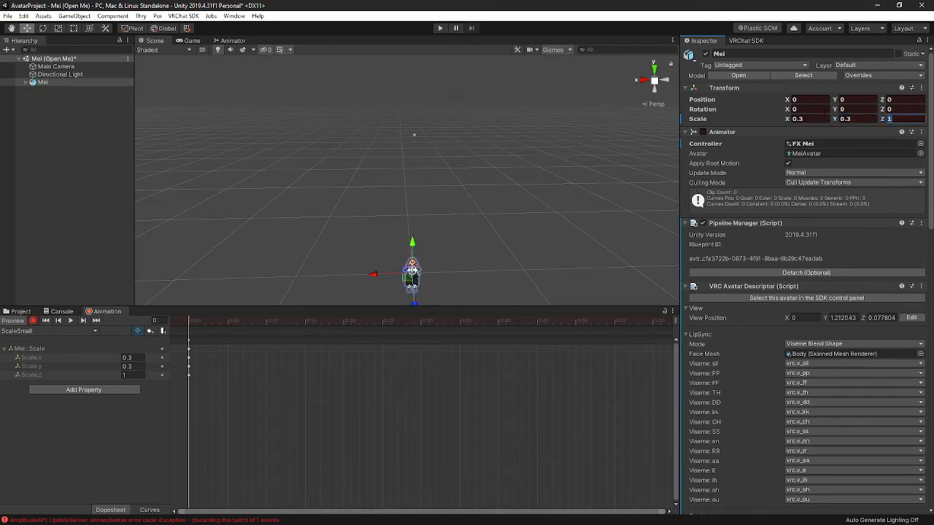
key("Return")
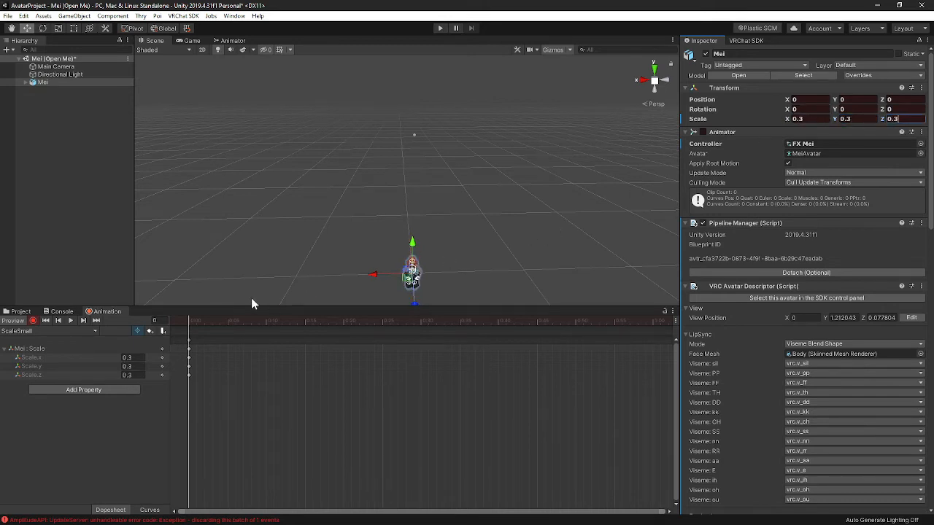
left_click(33, 321)
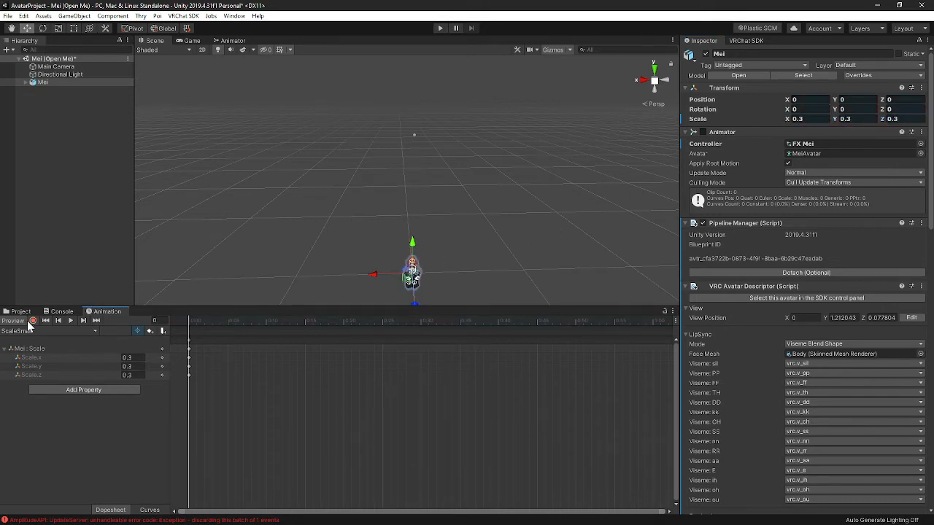
left_click(16, 321)
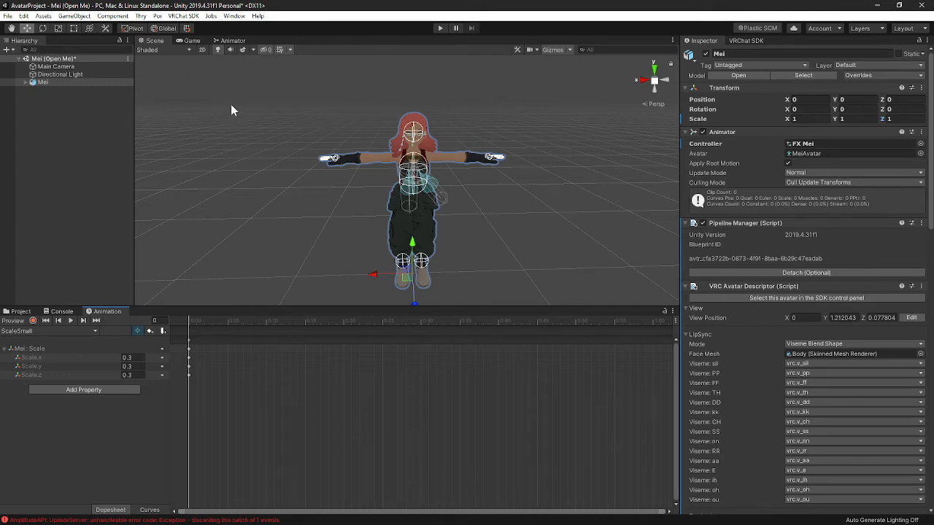
- Open the Scale blend tree in the Animator and add three motion fields to it
left_click(232, 42)
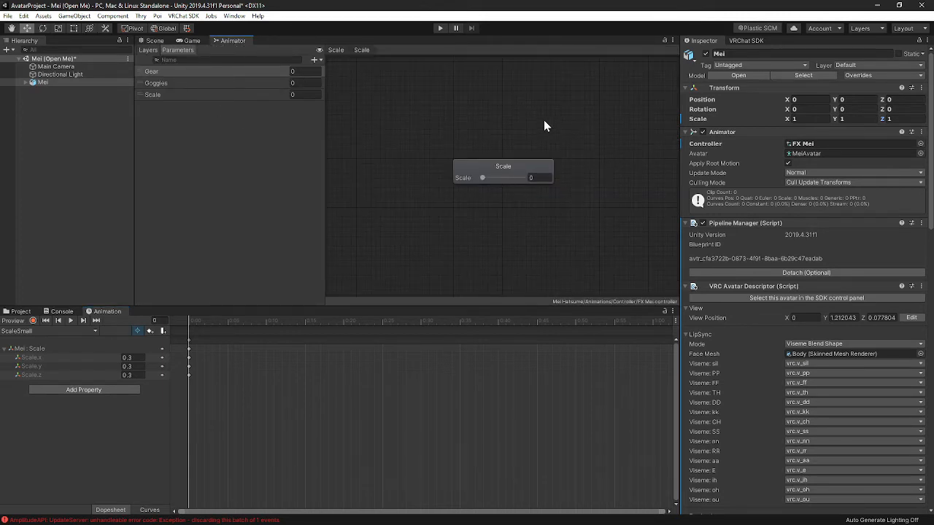
middle_click_drag(609, 161, 493, 167)
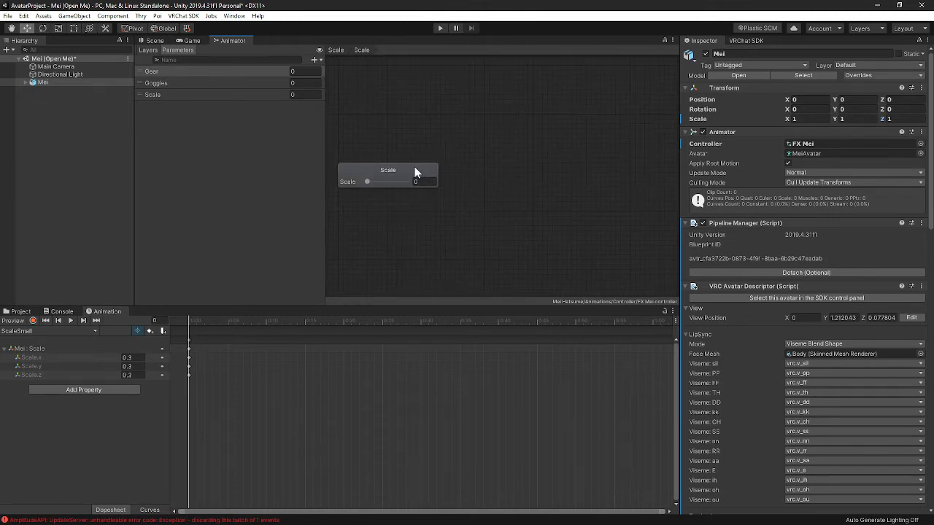
left_click(406, 172)
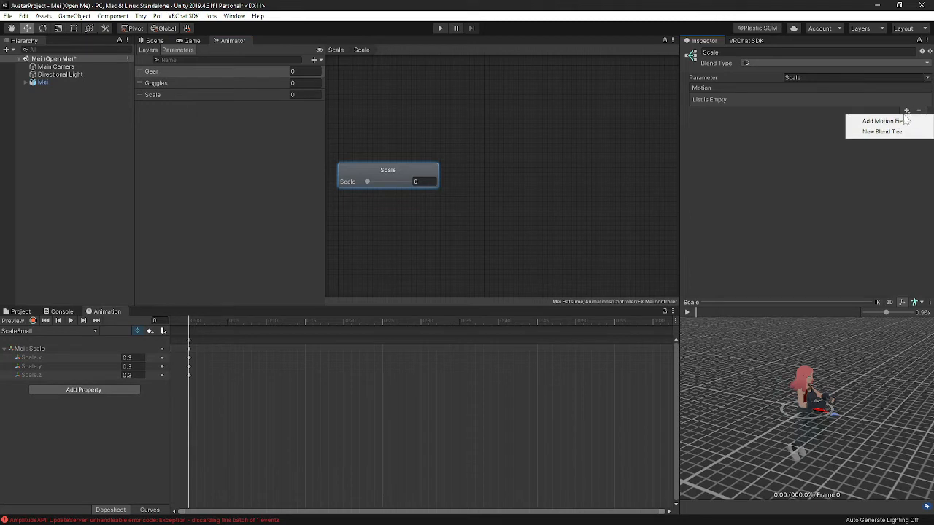
left_click(889, 121)
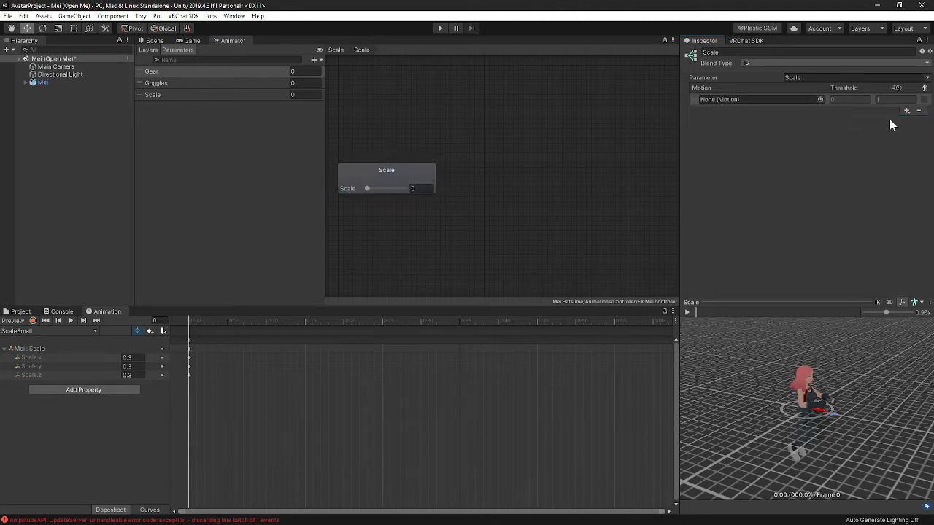
left_click(906, 111)
left_click(889, 121)
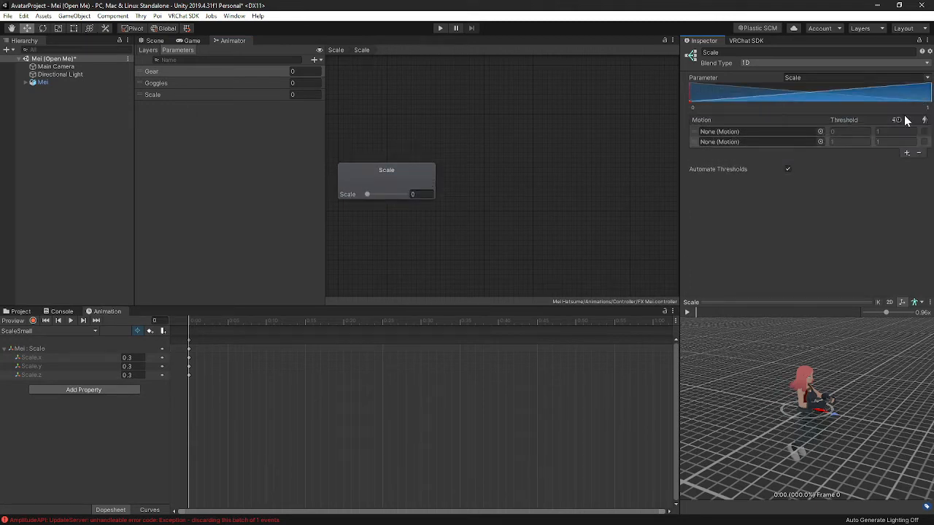
left_click(905, 153)
left_click(898, 165)
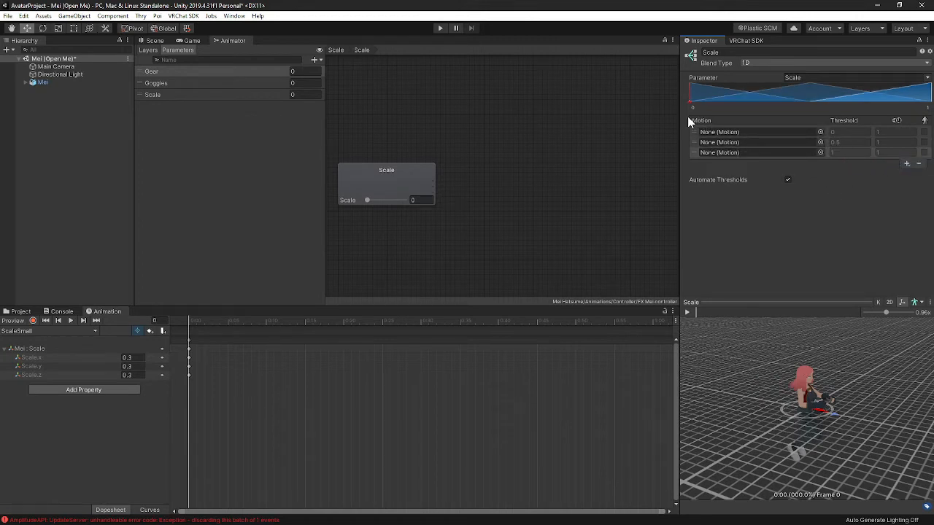
- Assign the ScaleSmall, ScaleNormal and ScaleBig clips to the blend tree's three motion fields
left_click(820, 133)
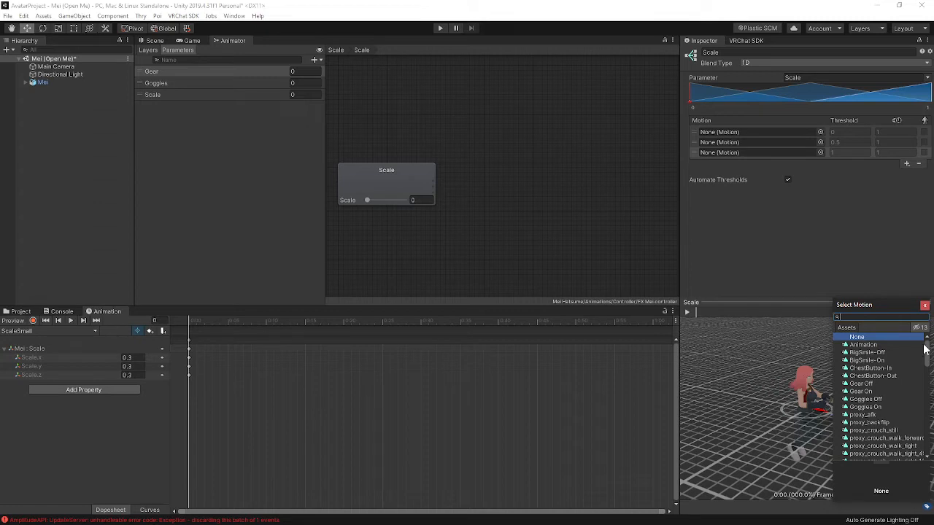
left_click_drag(926, 354, 927, 448)
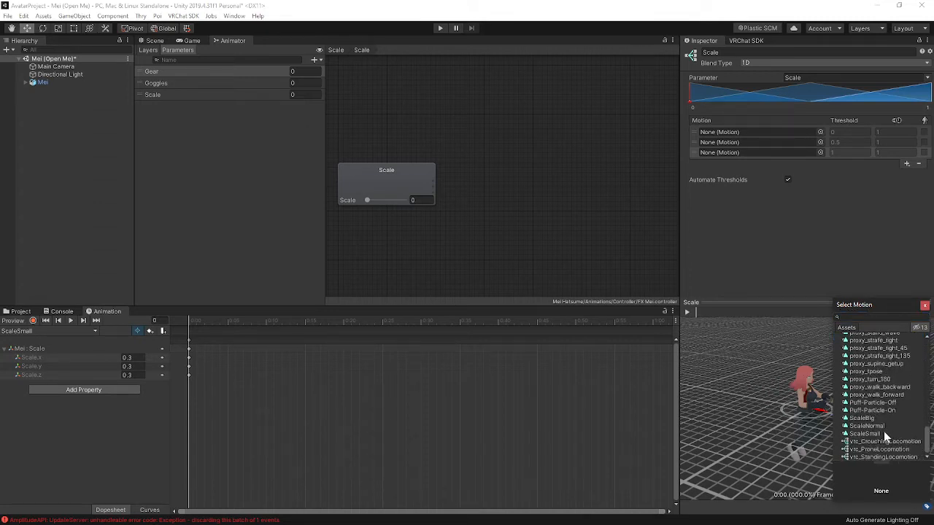
double_click(869, 436)
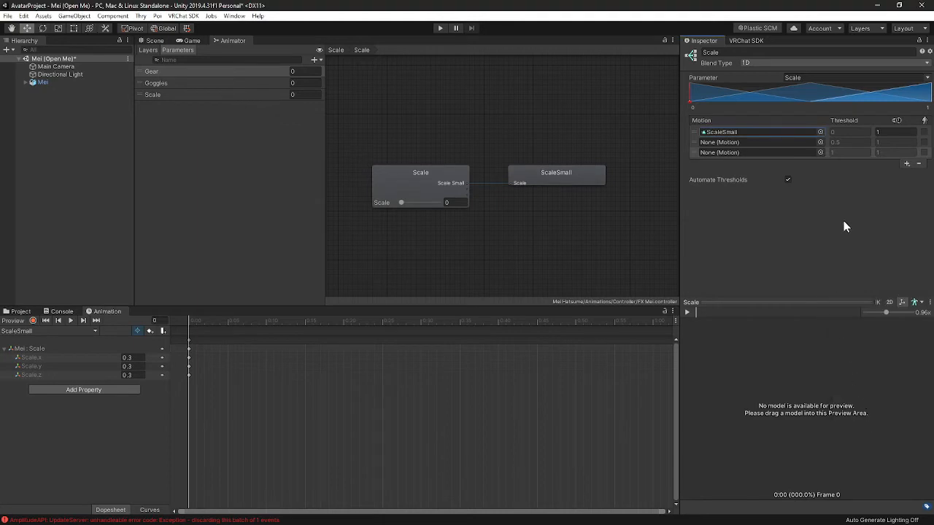
left_click(820, 142)
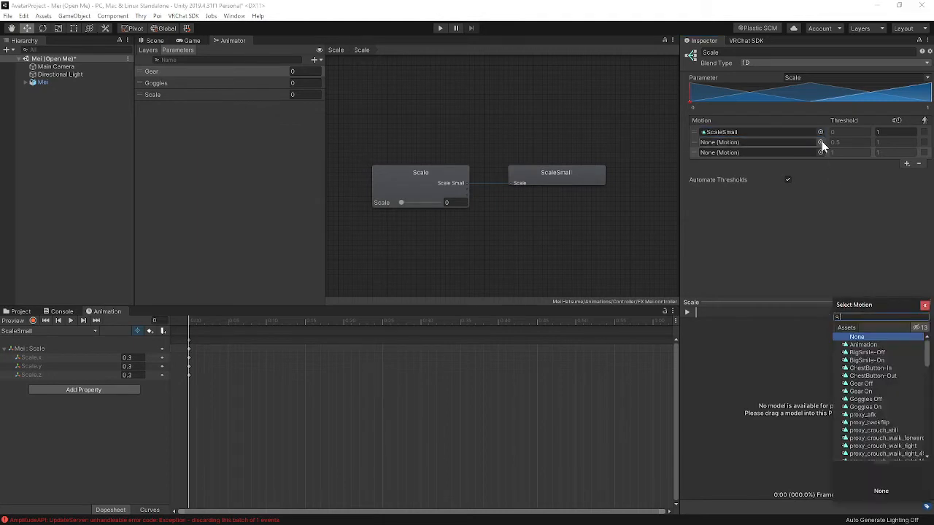
left_click_drag(926, 359, 926, 437)
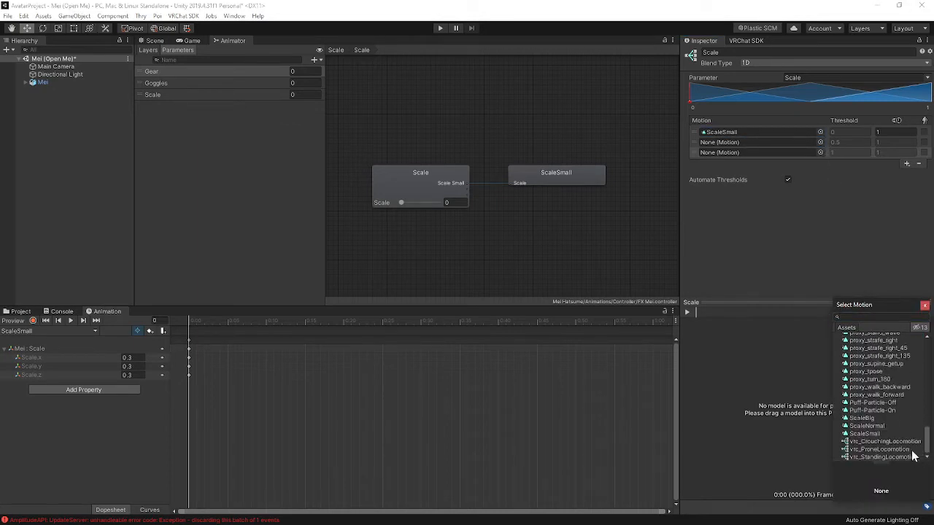
left_click(875, 425)
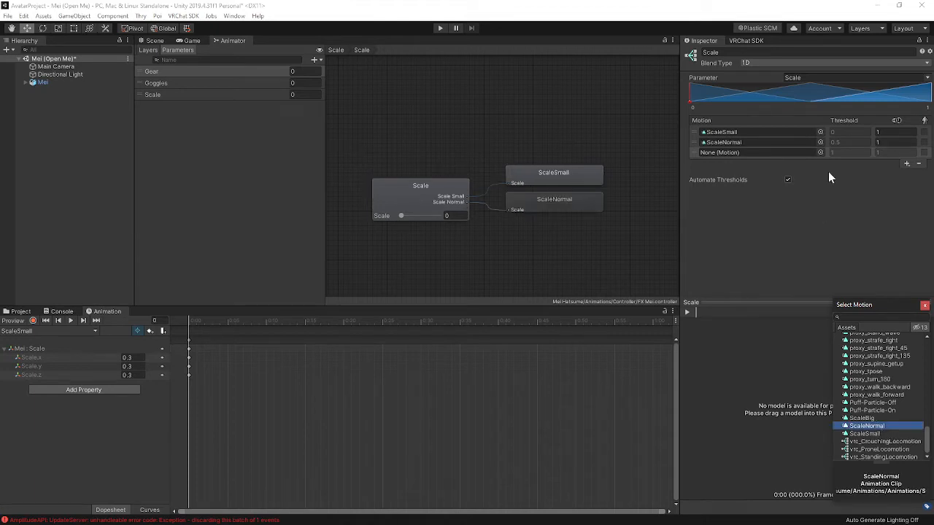
left_click(819, 153)
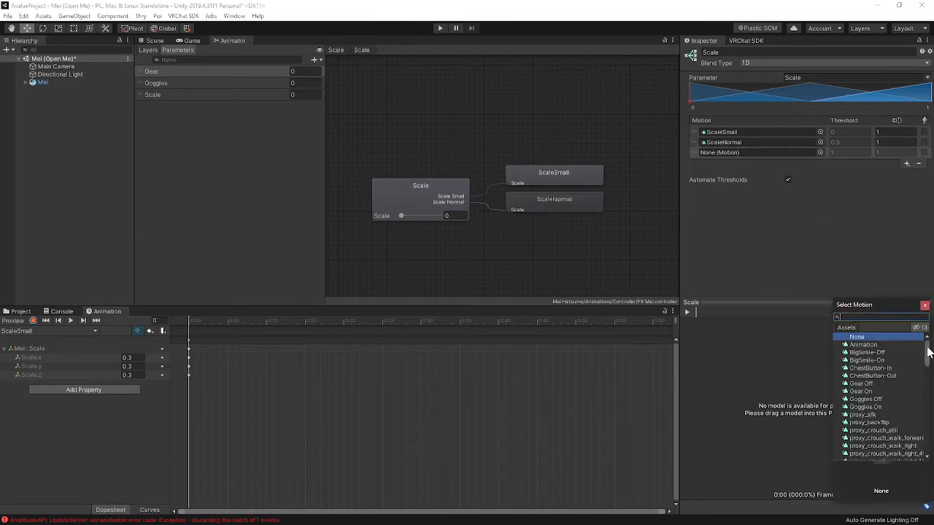
left_click_drag(928, 352, 920, 442)
left_click(864, 418)
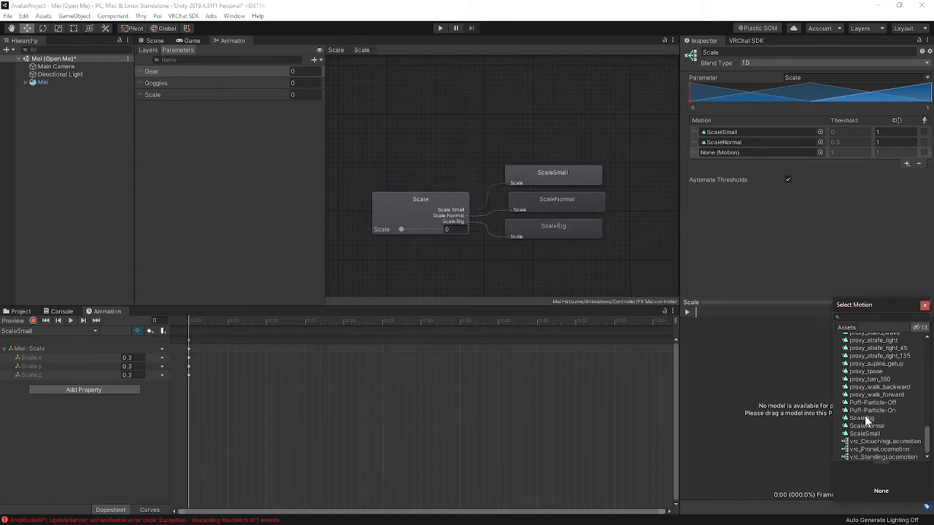
left_click(923, 307)
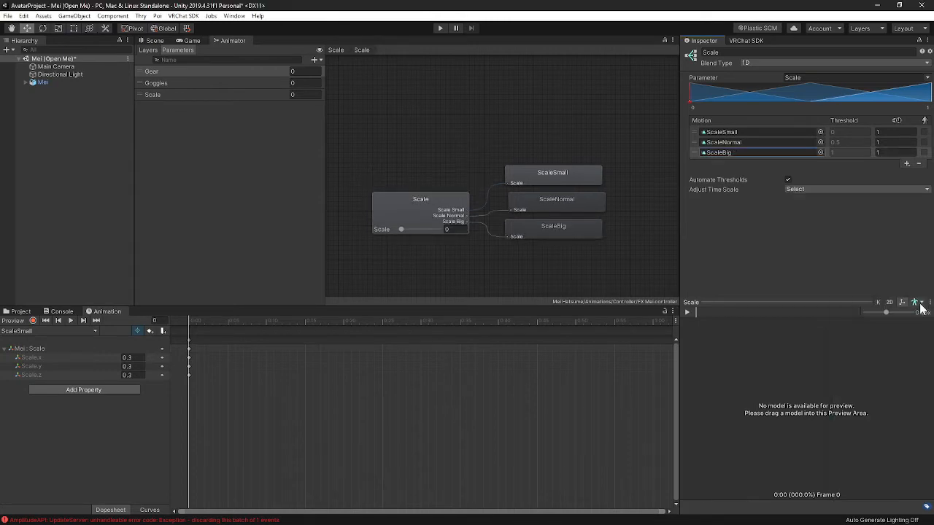
- Turn off Automate Thresholds and set the ScaleNormal threshold to 0.3
left_click(788, 179)
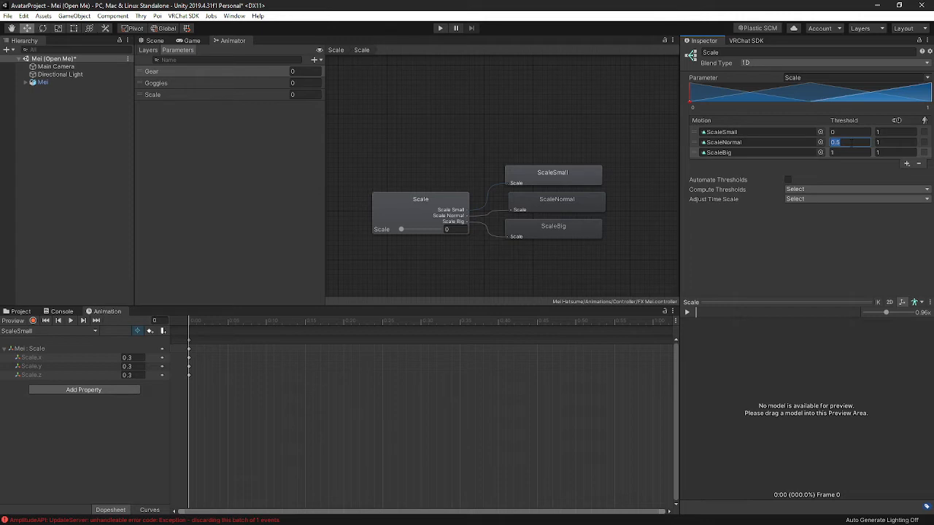
type("0.3")
key("Return")
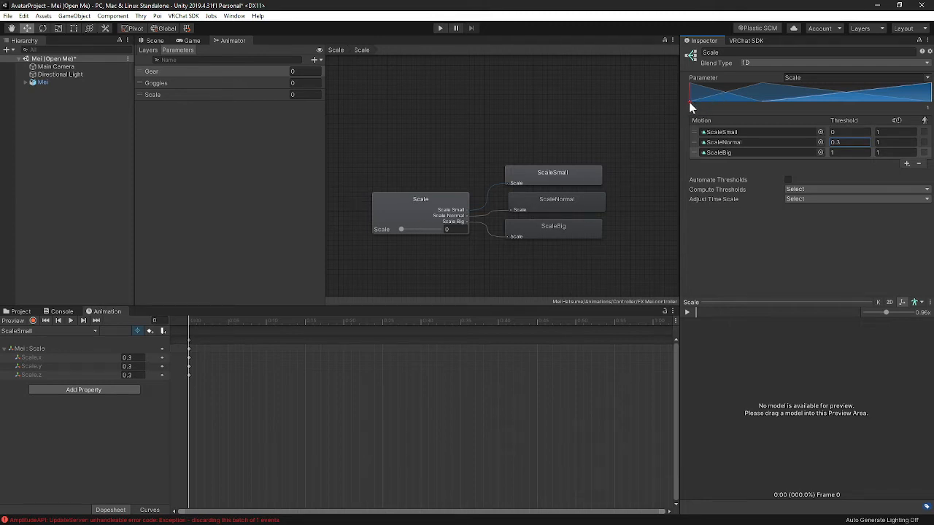
mouse_move(688, 102)
left_mouse_down()
mouse_move(932, 106)
mouse_move(746, 108)
mouse_move(688, 134)
mouse_move(927, 122)
mouse_move(711, 133)
mouse_move(933, 113)
mouse_move(677, 119)
left_mouse_up()
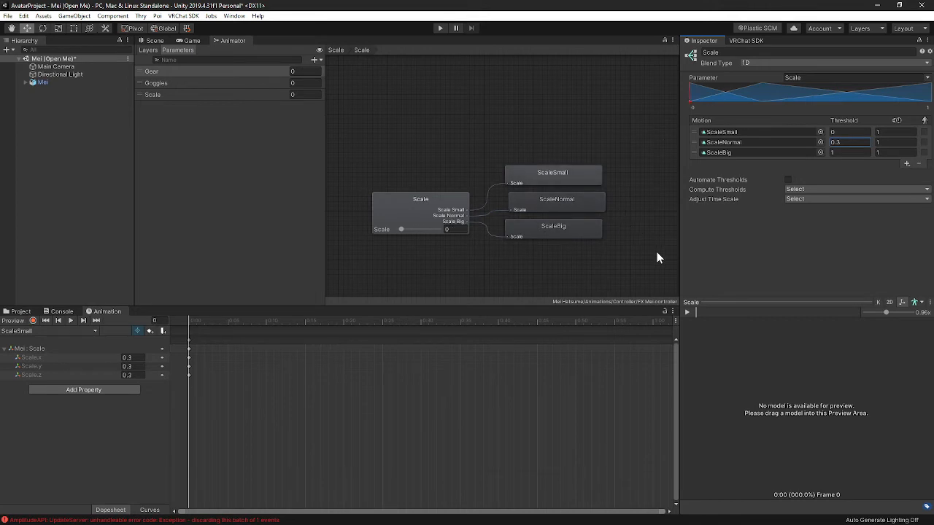
left_click(699, 230)
left_click(812, 189)
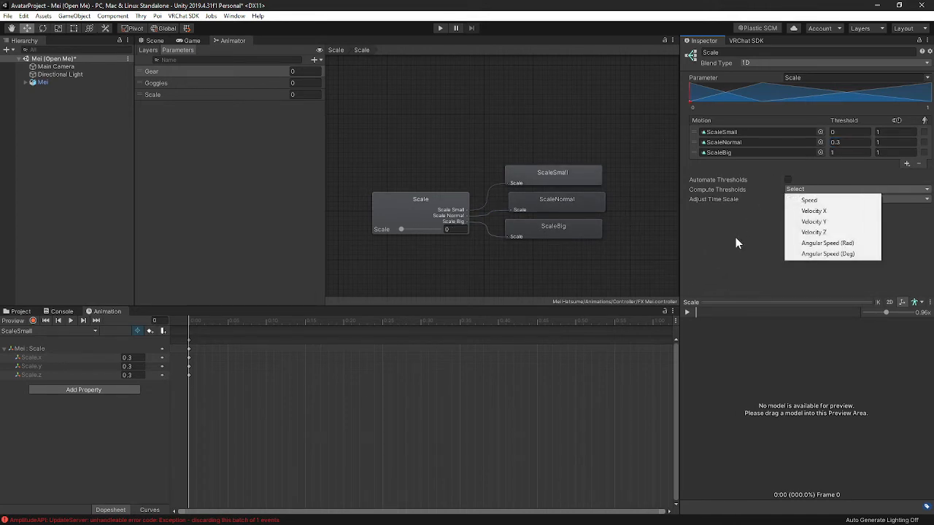
left_click(777, 236)
left_click(798, 199)
left_click(802, 221)
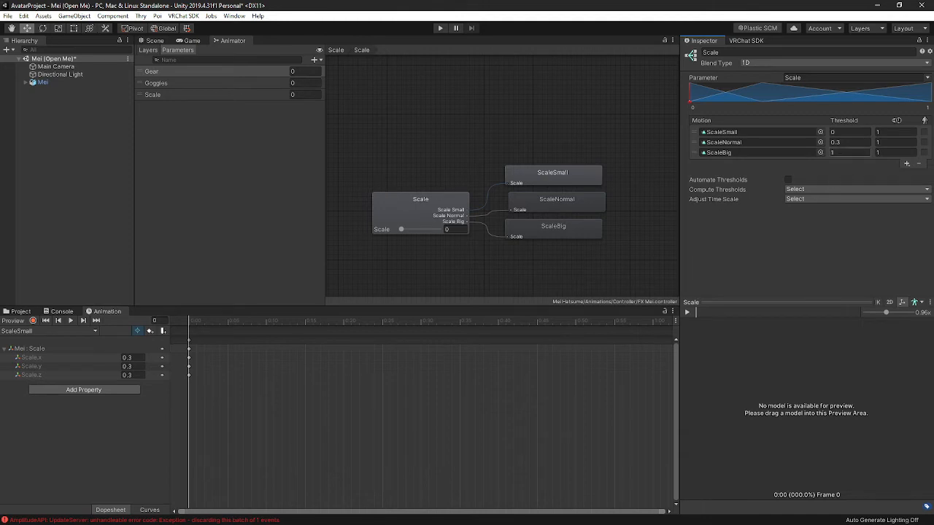
left_click(236, 147)
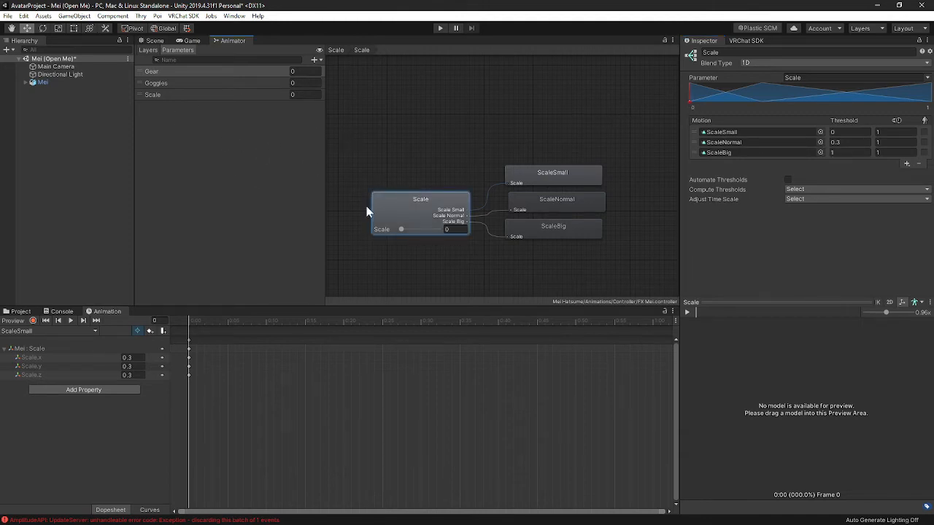
- Select Mei in the scene and clear the controller from its Animator component
left_click(154, 41)
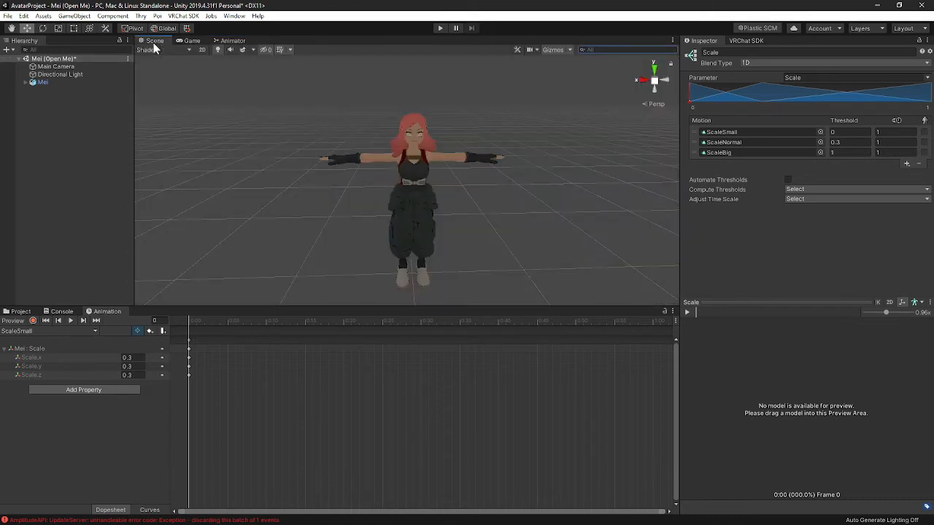
left_click(42, 82)
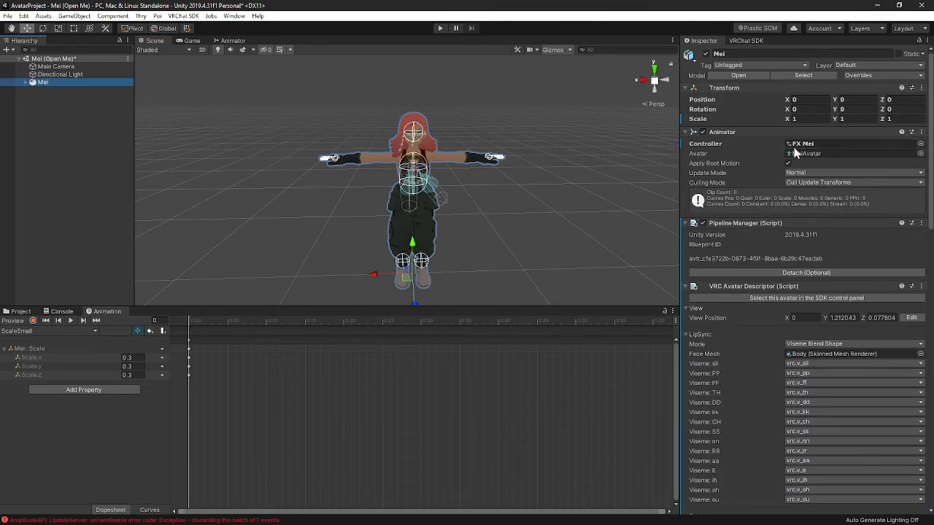
right_click(871, 143)
left_click(869, 162)
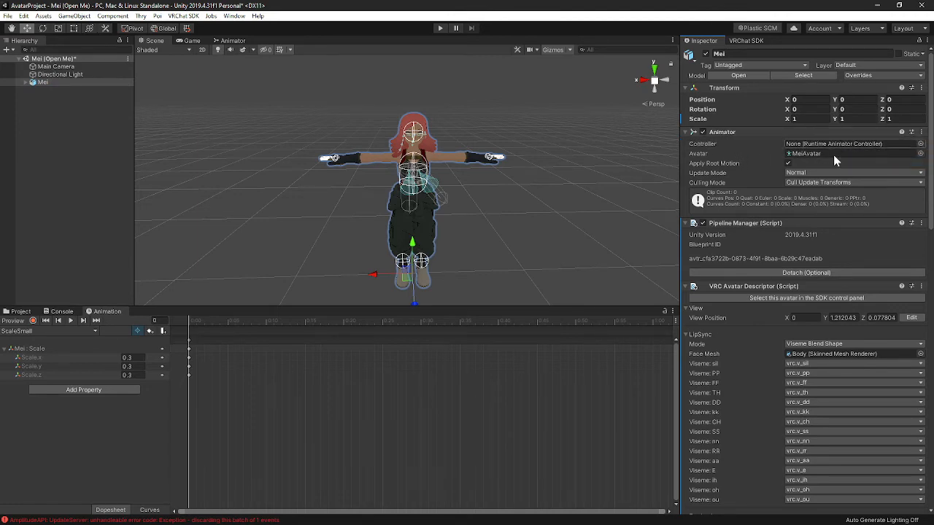
- Open the VRCExpressionParameters asset in the Menus folder of the project
scroll(749, 157, "down", 8)
scroll(749, 157, "up", 2)
scroll(746, 159, "down", 10)
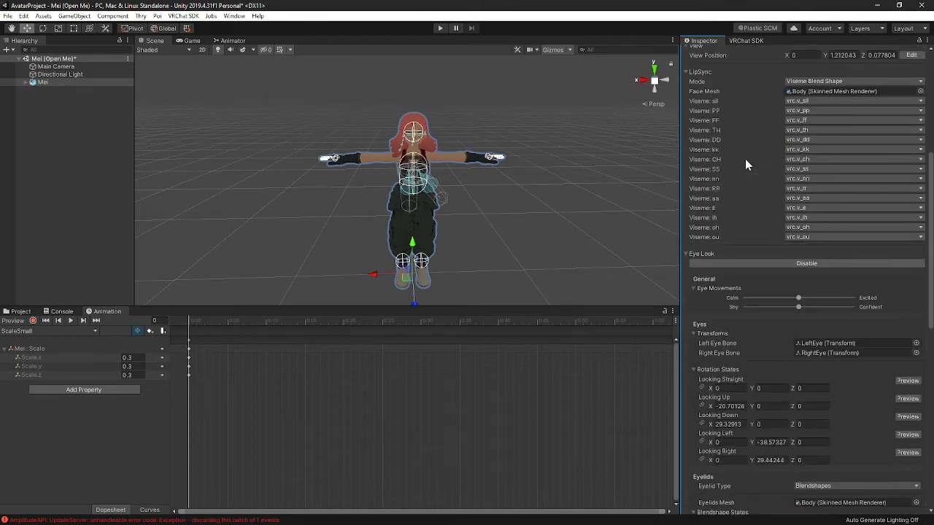
scroll(736, 150, "down", 3)
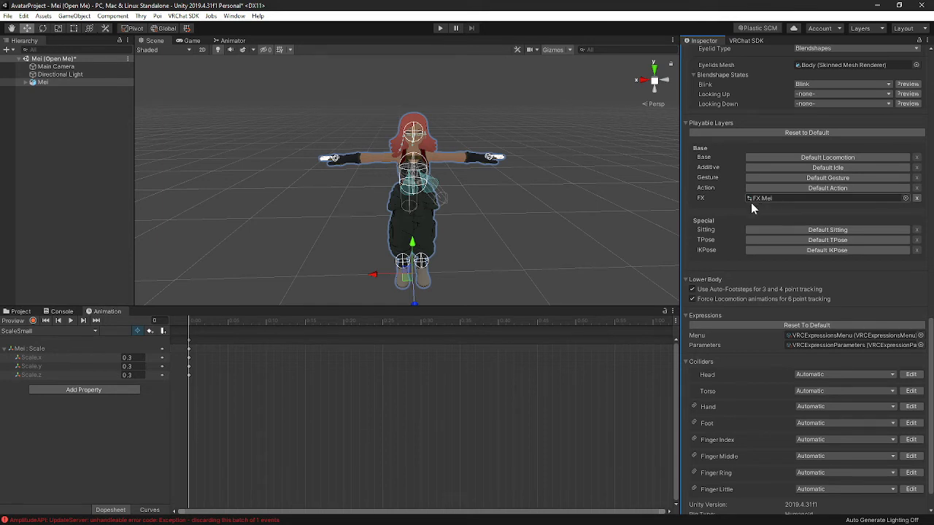
scroll(755, 203, "down", 1)
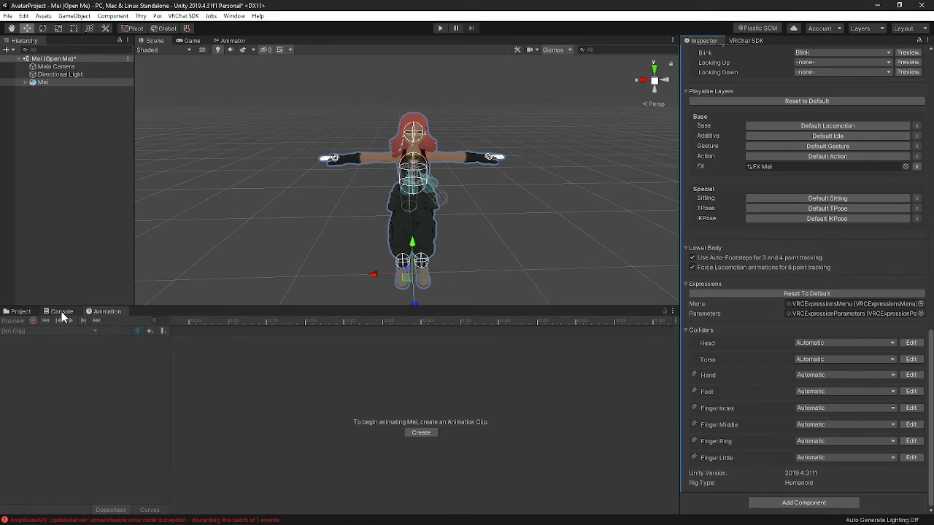
left_click(16, 313)
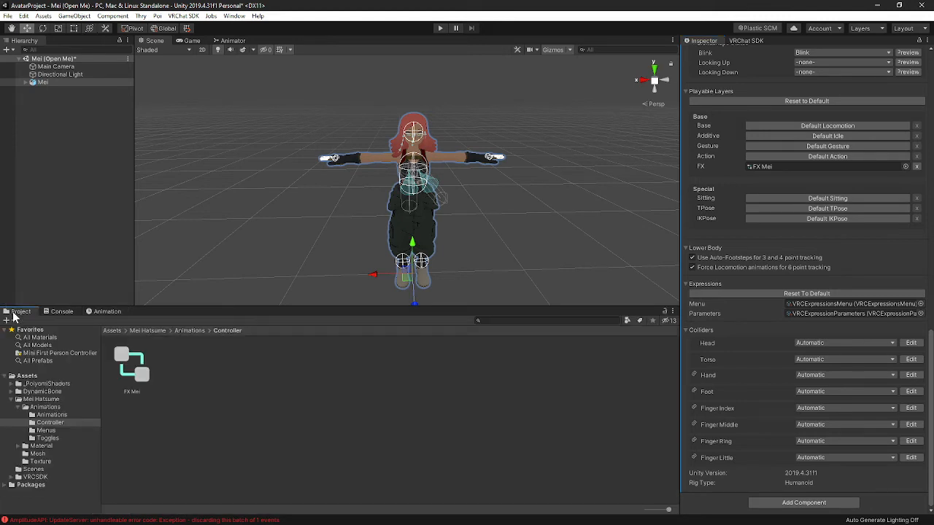
left_click(48, 430)
left_click(310, 454)
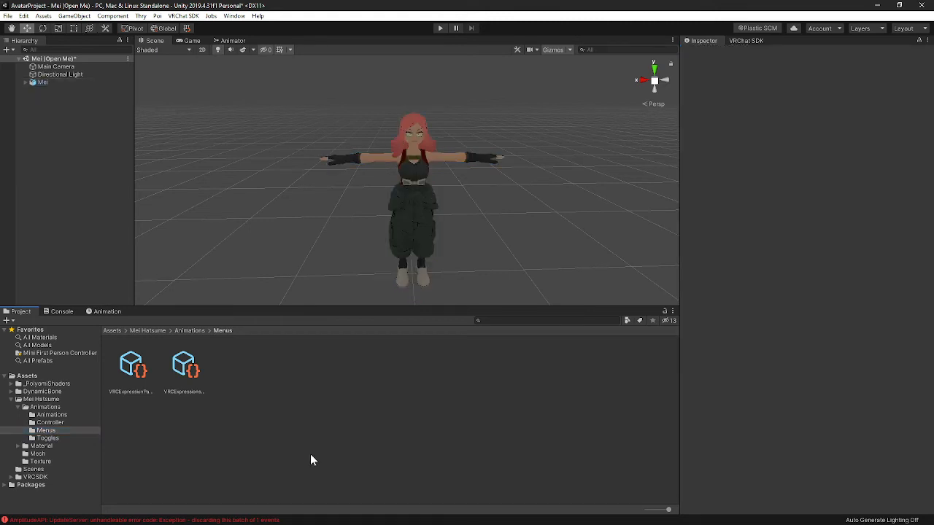
left_click(139, 362)
left_click(190, 371)
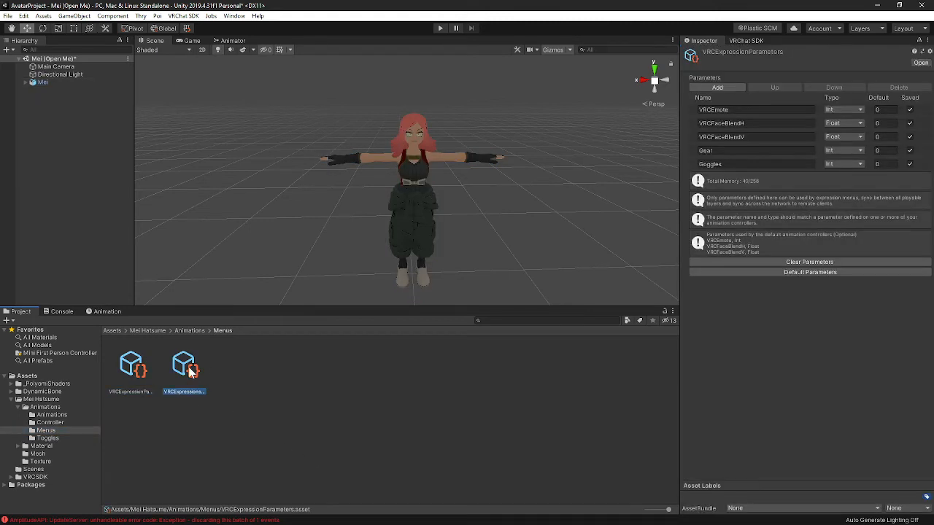
left_click(138, 370)
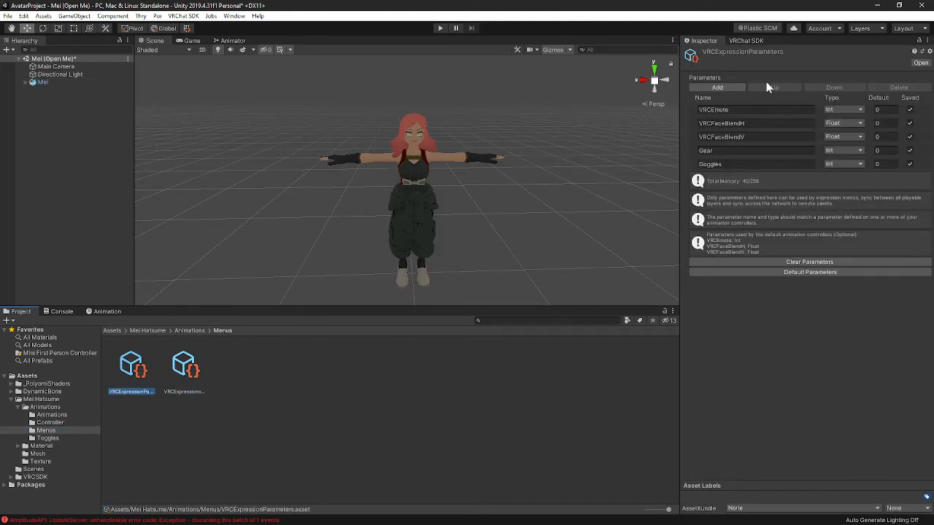
- Add a new expression parameter named Scale
left_click(717, 86)
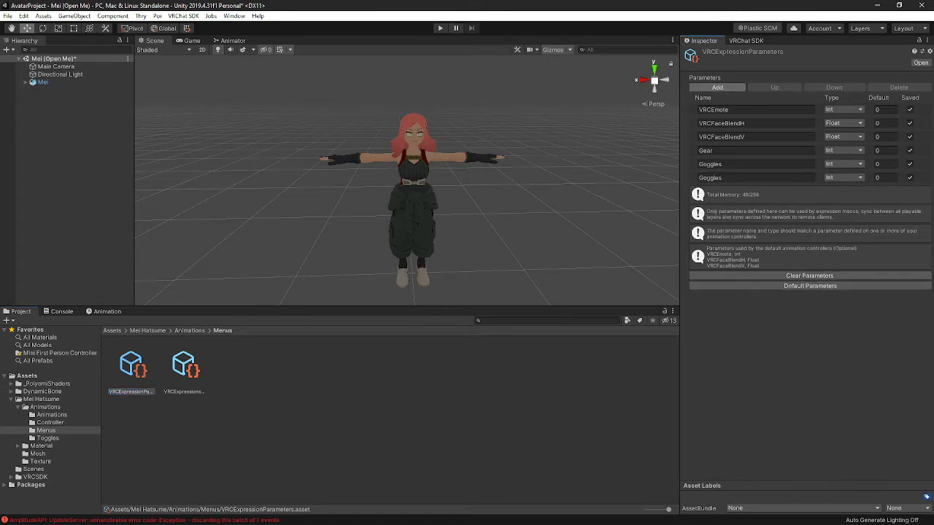
left_click(787, 178)
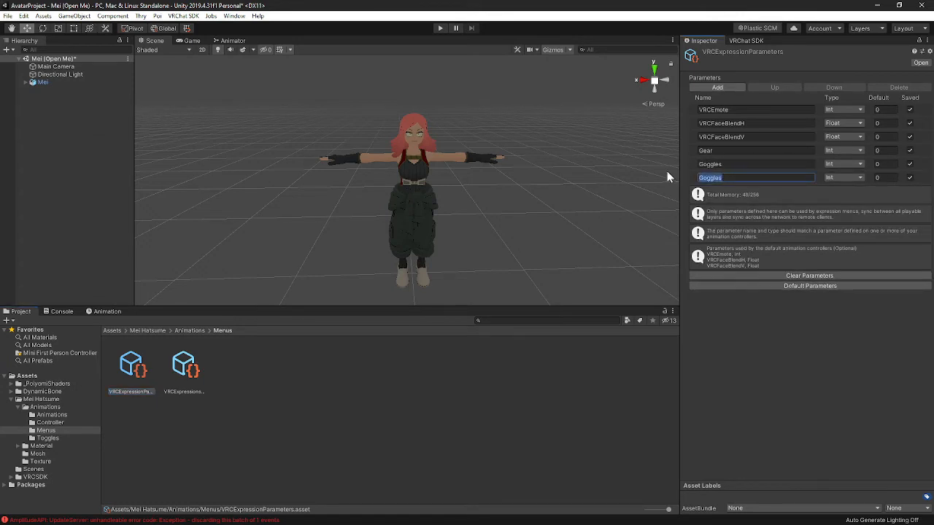
type("Scale")
- Set the Scale expression parameter's type to Float and its default value to 0.3
left_click(228, 41)
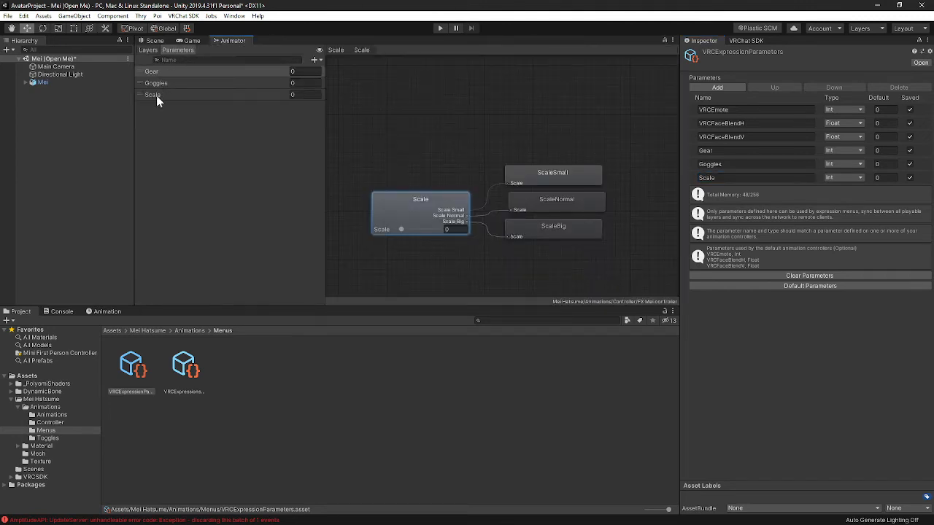
left_click(752, 177)
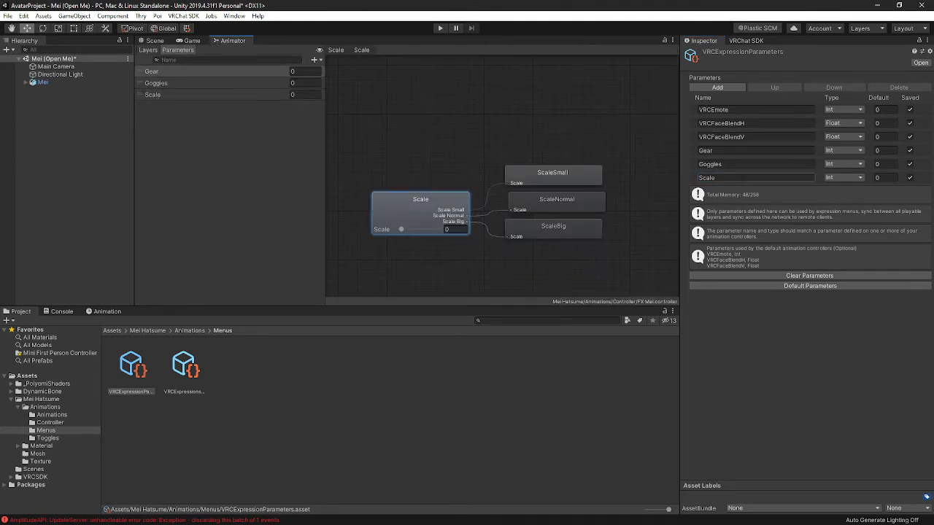
left_click(854, 178)
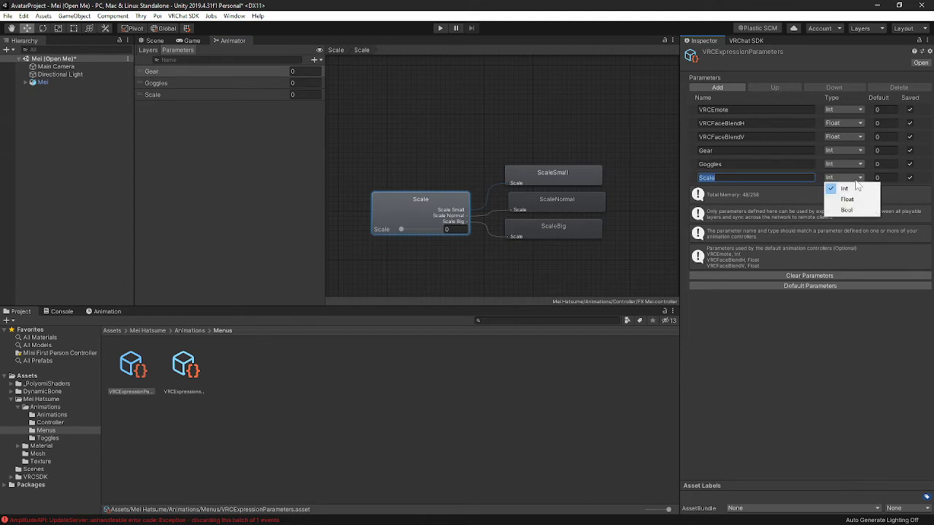
left_click(865, 201)
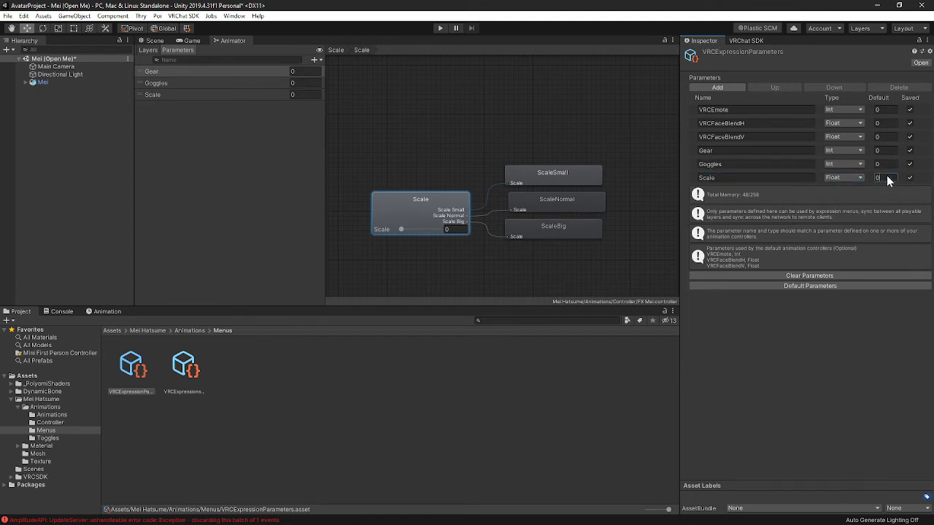
left_click(886, 177)
type("0.3")
- Open the VRCExpressionsMenu asset in the Menus folder and add a new control to it
left_click(180, 42)
left_click(156, 41)
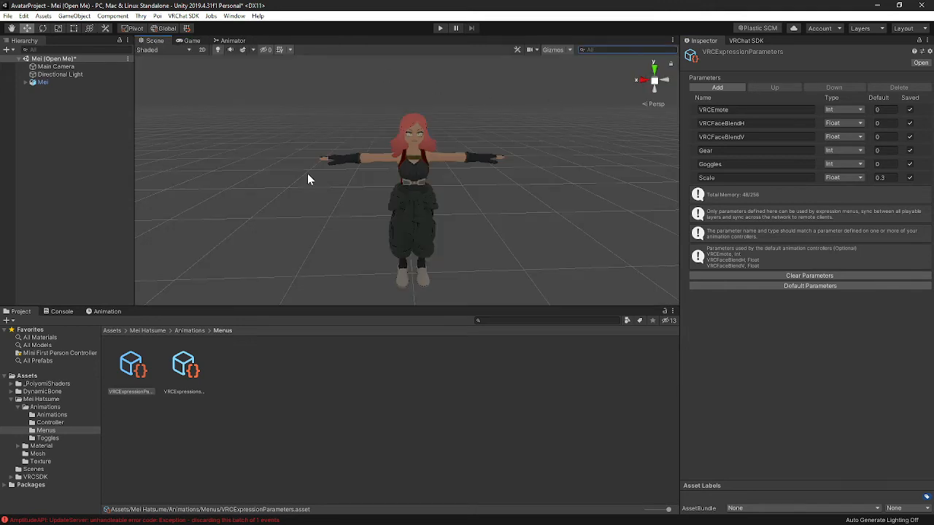
left_click(181, 367)
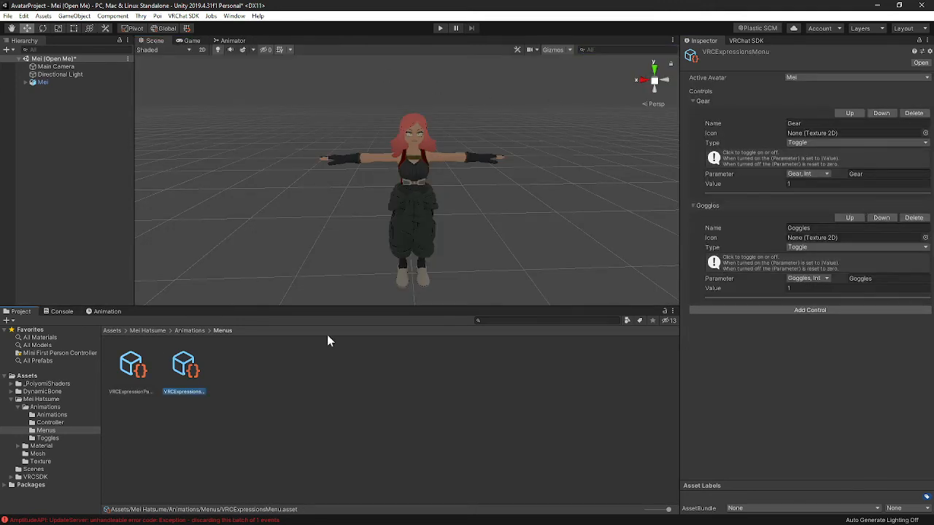
left_click(791, 310)
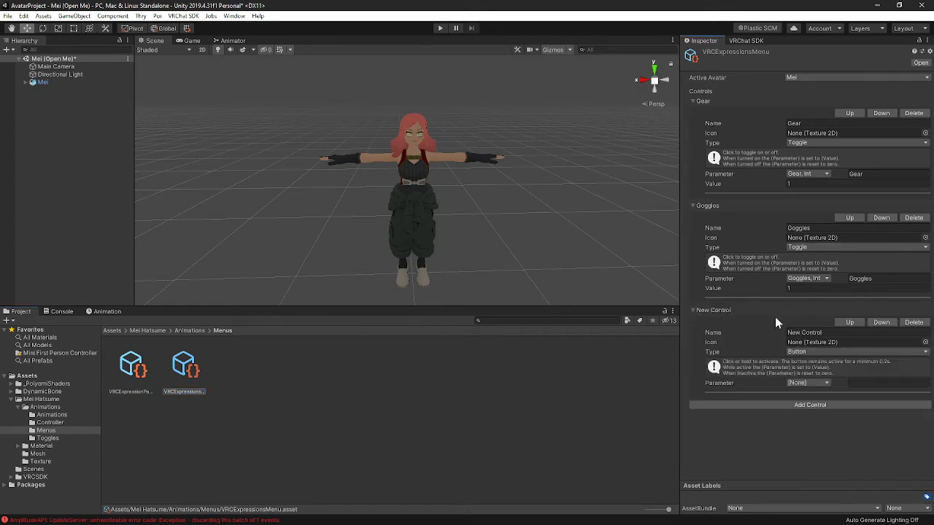
- Rename the new menu control to Scale
left_click(791, 332)
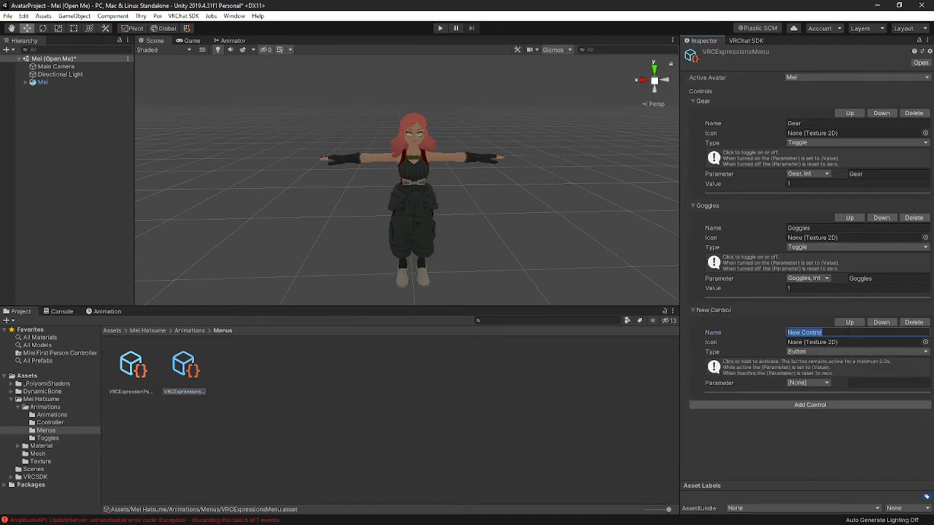
type("Sclae")
key("BackSpace")
key("BackSpace")
key("BackSpace")
type("ale")
- Set the Scale control's type to Radial Puppet and its rotation parameter to Scale, Float
left_click(814, 351)
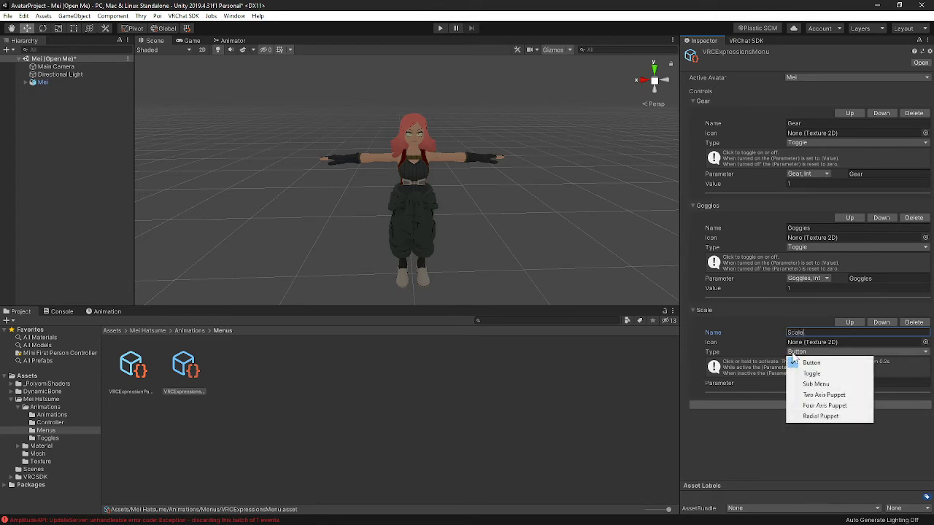
left_click(821, 416)
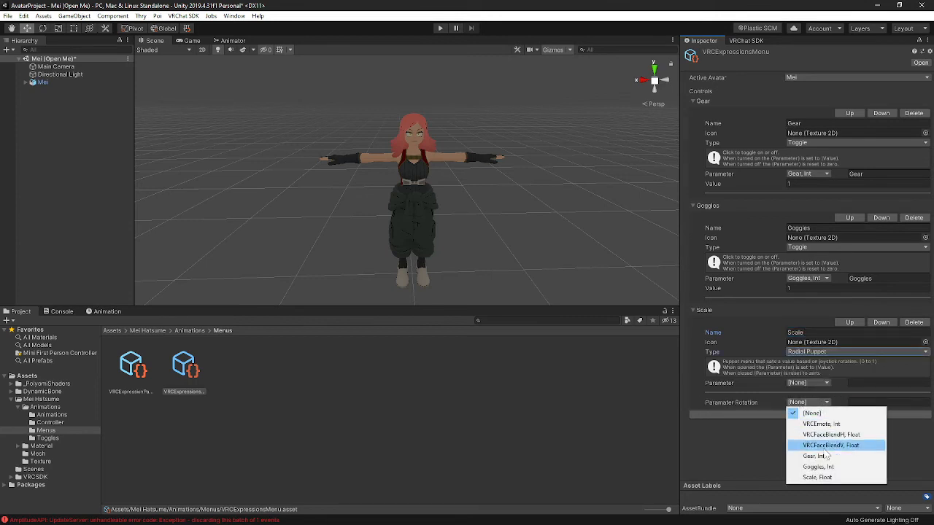
left_click(860, 477)
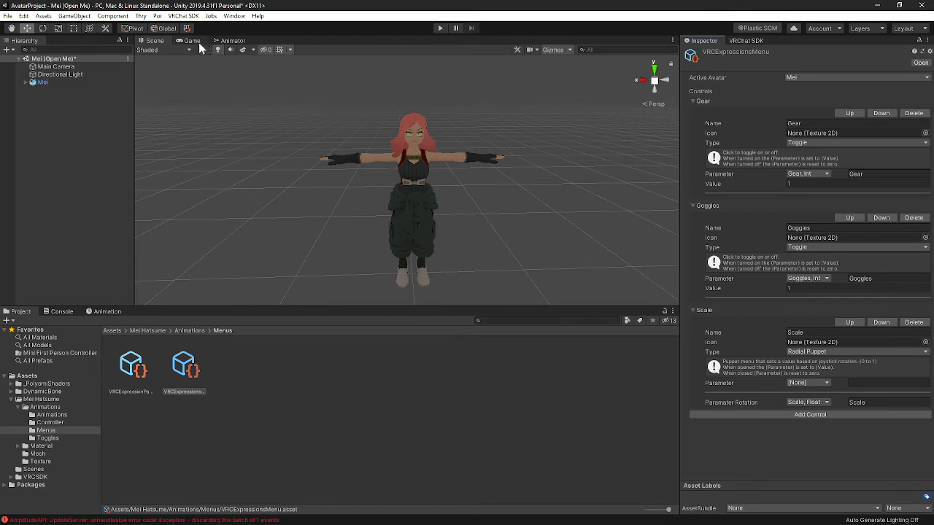
- Select Mei and run Build & Test for the avatar from the VRChat SDK Builder
left_click(46, 83)
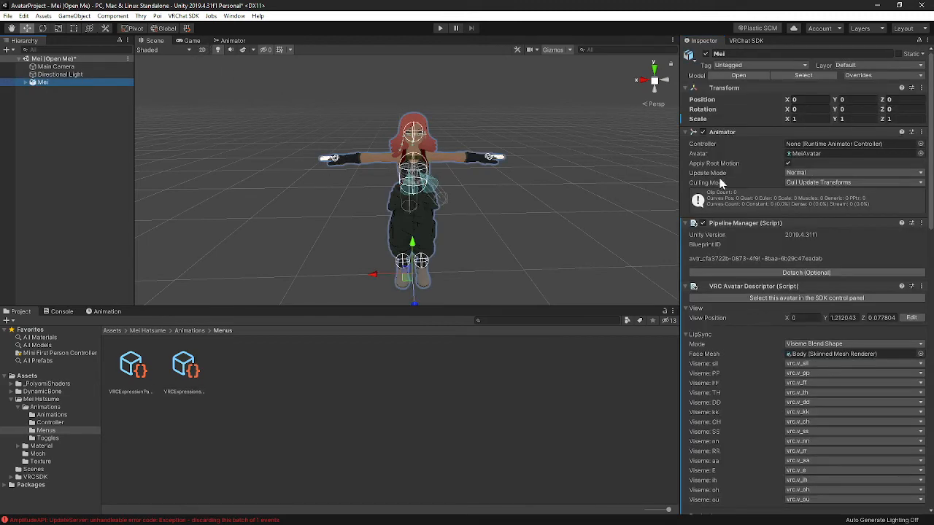
scroll(726, 182, "down", 15)
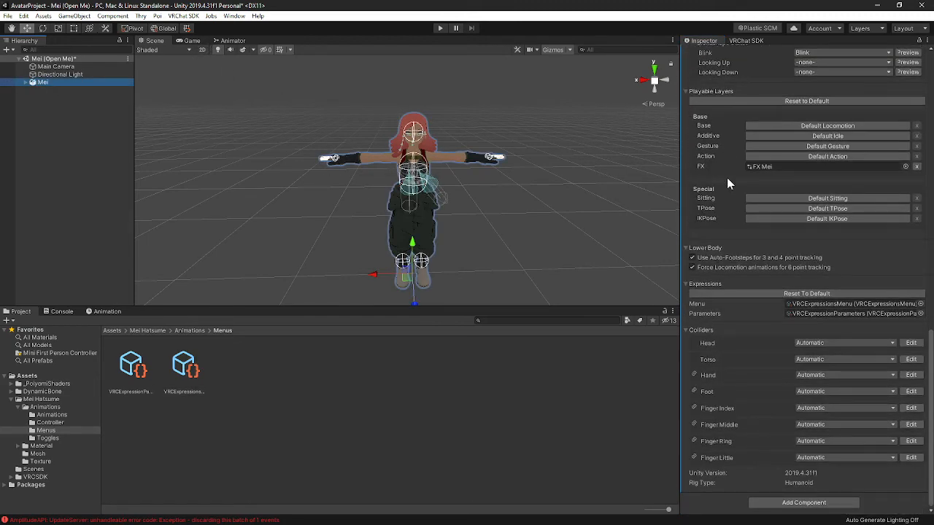
scroll(726, 177, "up", 15)
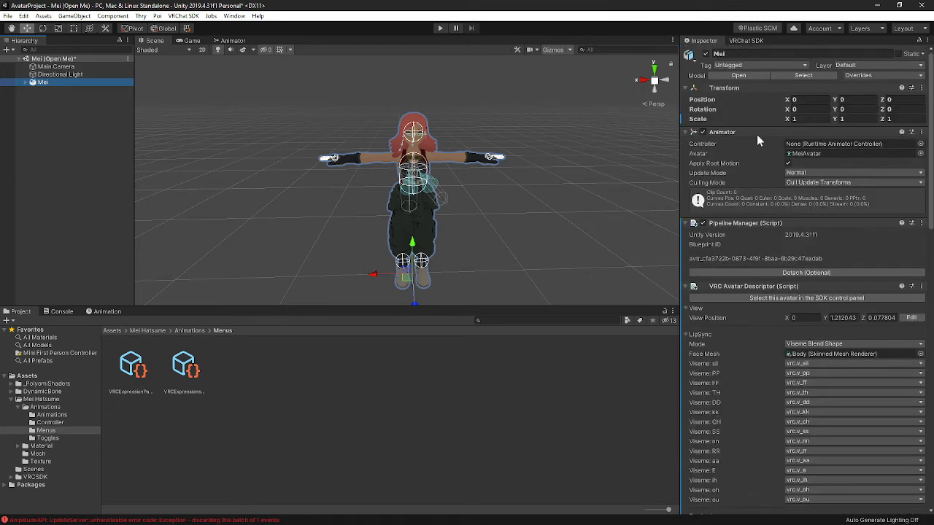
left_click(732, 40)
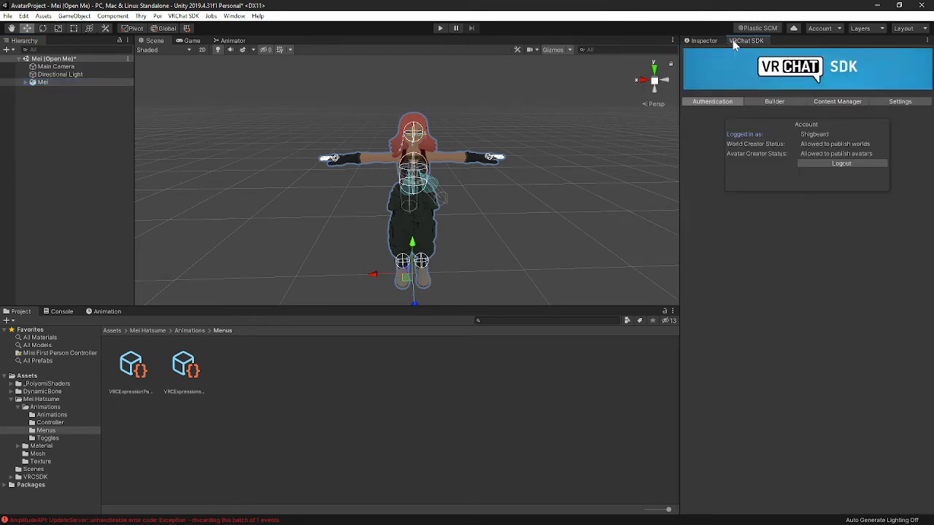
left_click(775, 103)
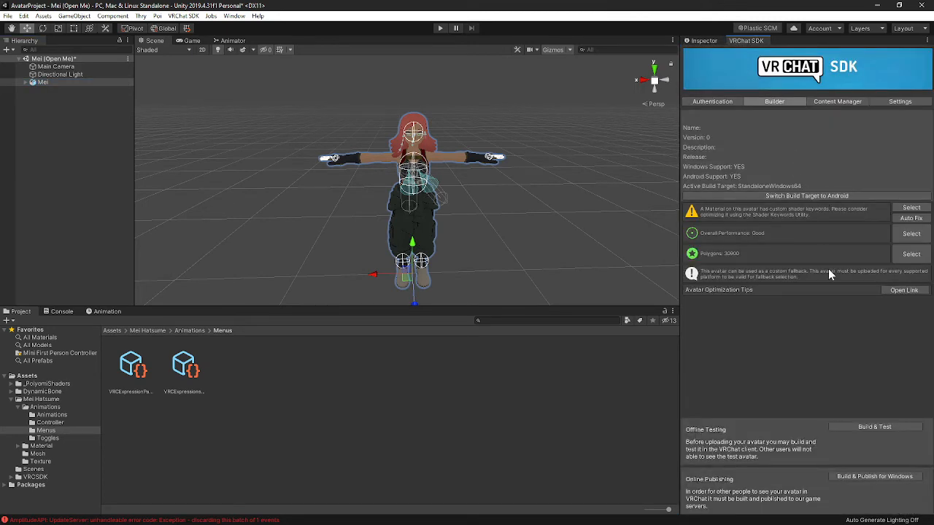
left_click(877, 426)
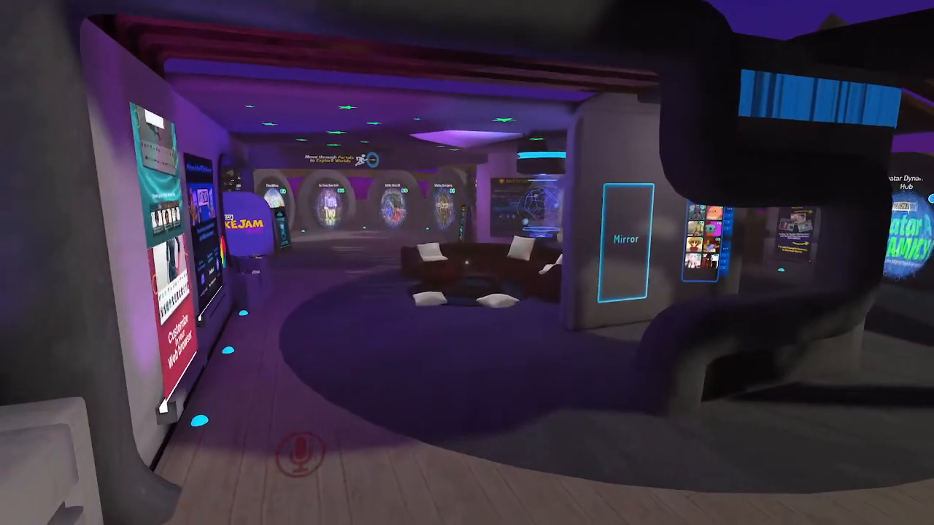
- Switch into the SDK: Mei test avatar from the Avatars menu in VRChat
key("Escape")
left_click(440, 312)
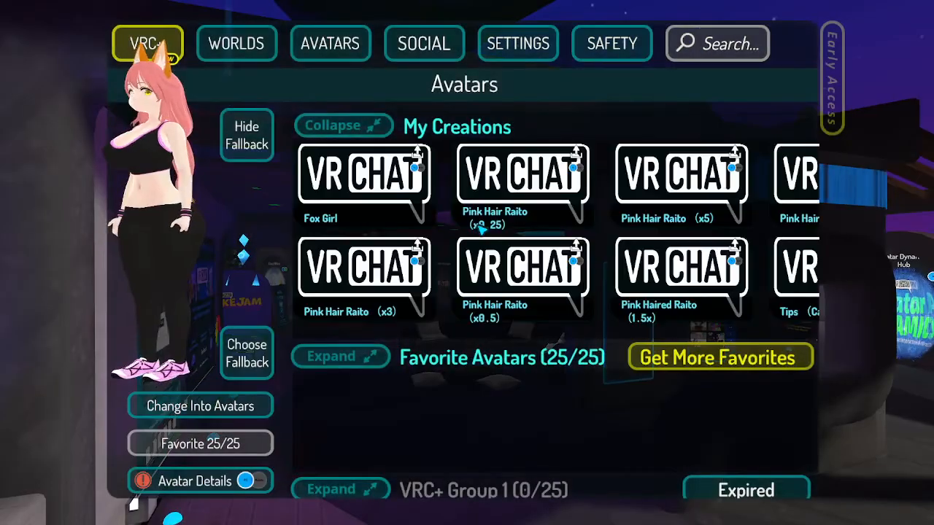
scroll(481, 228, "down", 5)
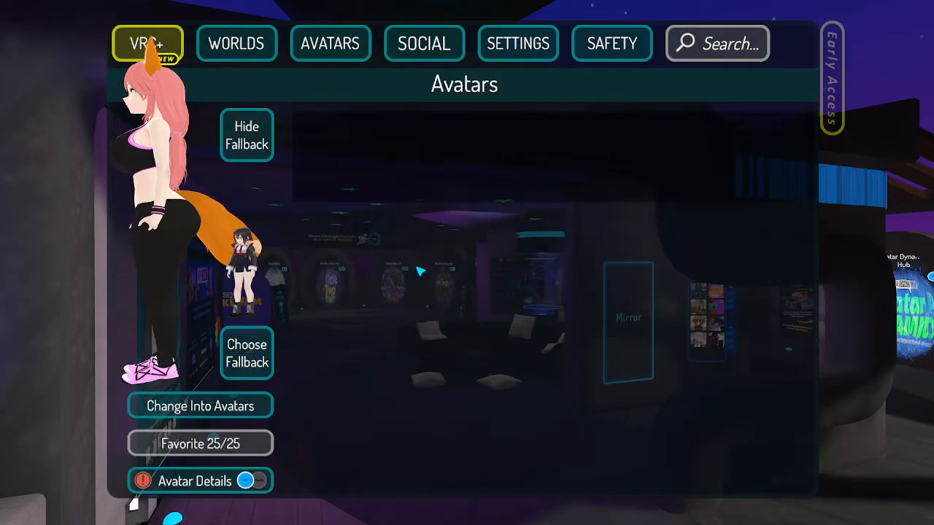
scroll(423, 267, "down", 6)
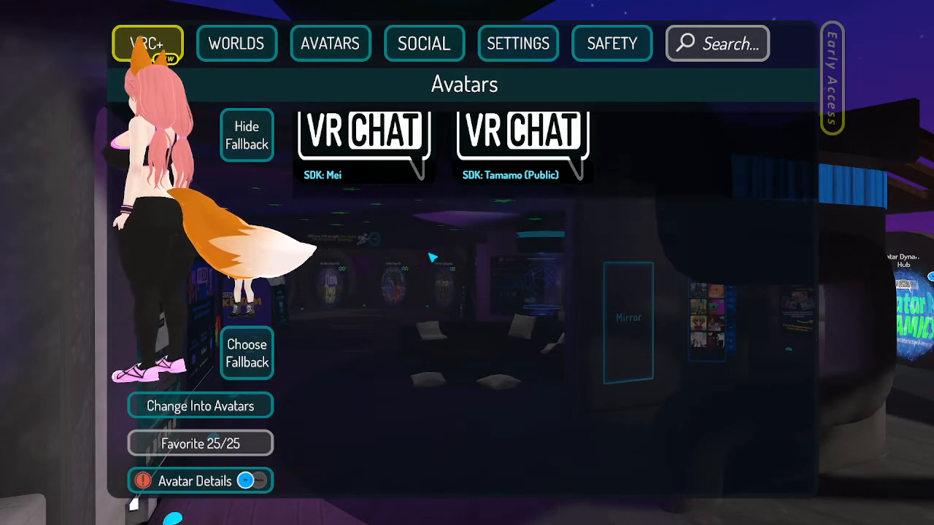
scroll(432, 258, "up", 1)
left_click(358, 246)
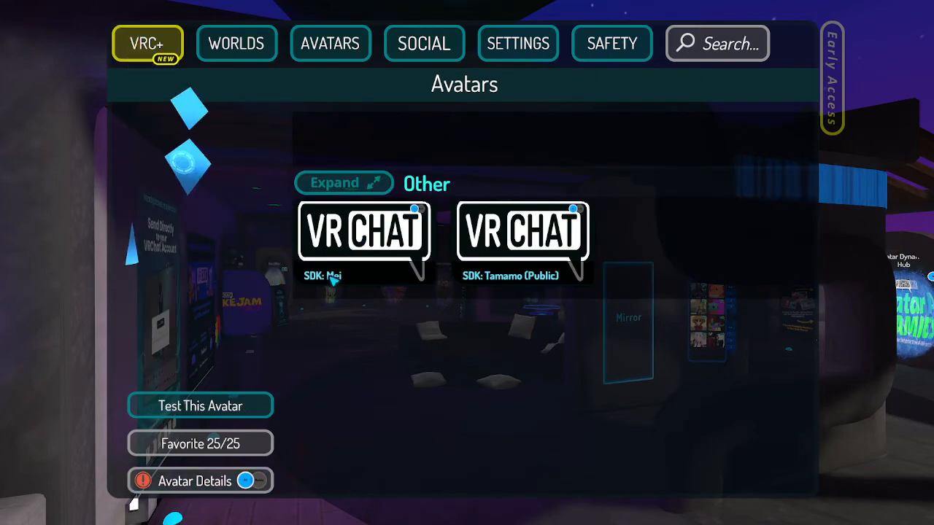
left_click(265, 407)
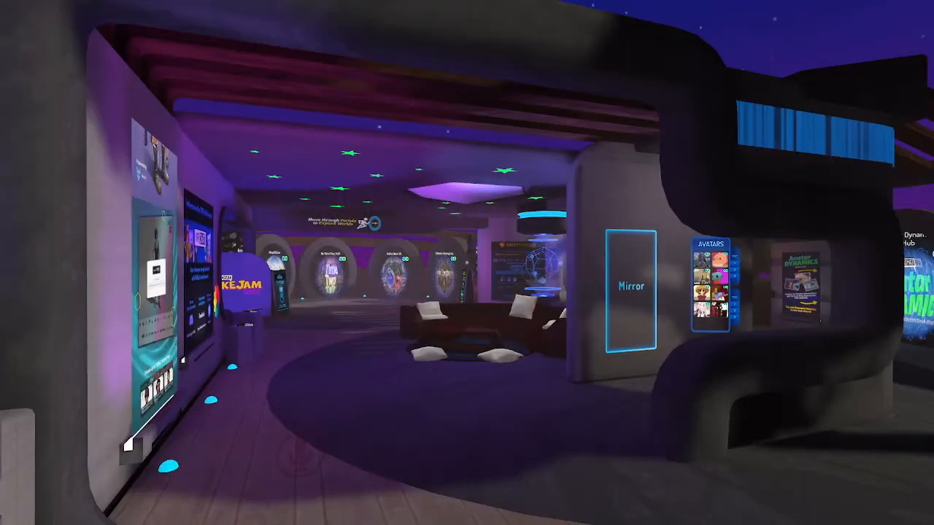
- Open the avatar's expression menu and turn the Scale radial puppet to test resizing the avatar
key("w")
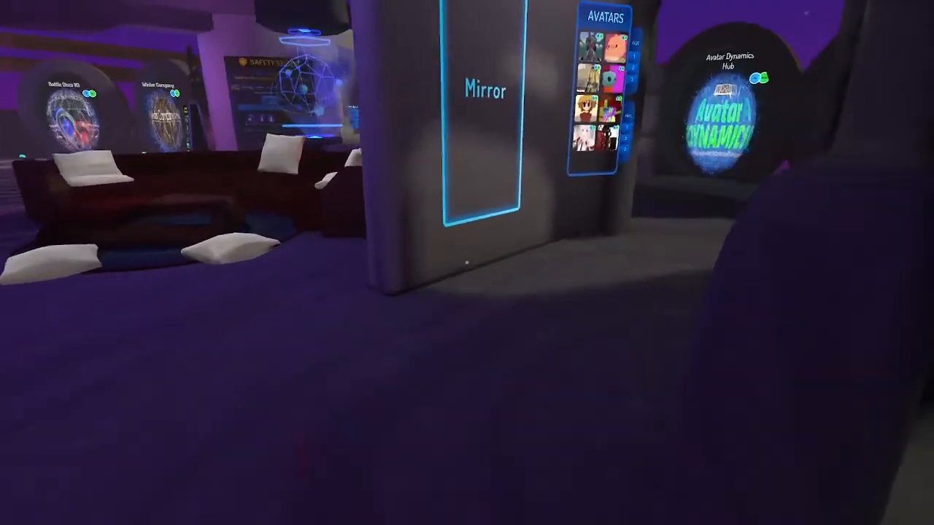
key("w")
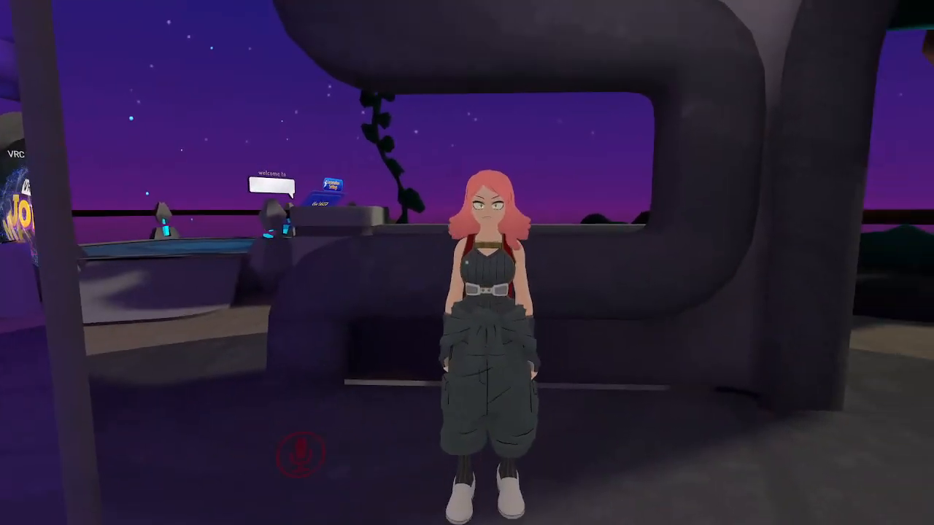
key("r")
left_click(565, 360)
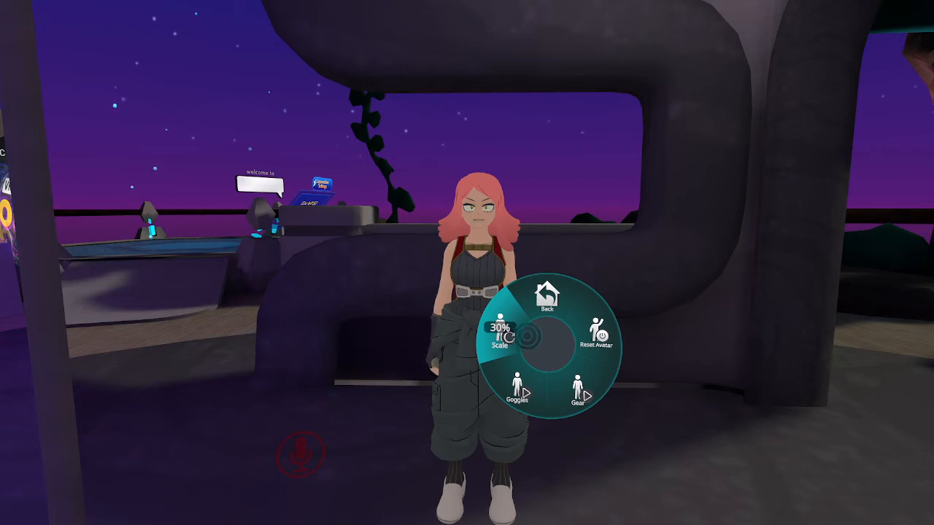
left_click(527, 337)
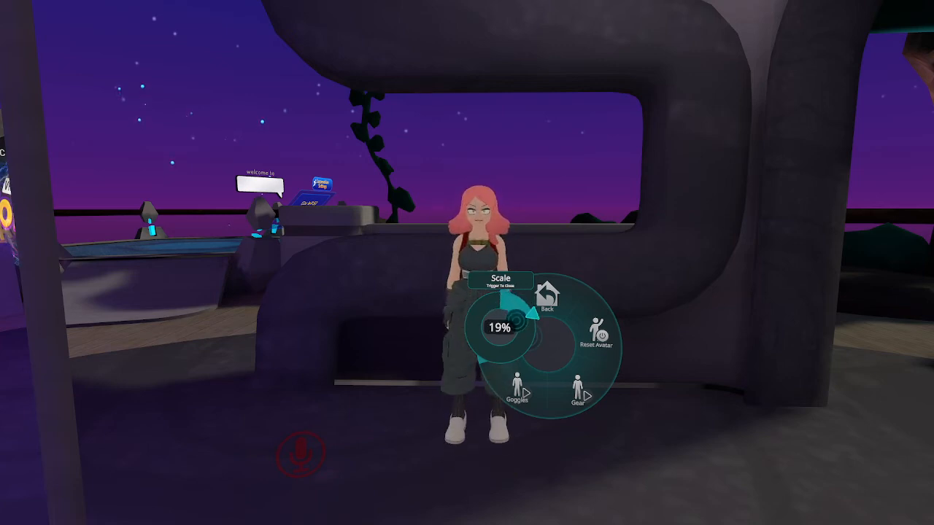
left_click(516, 333)
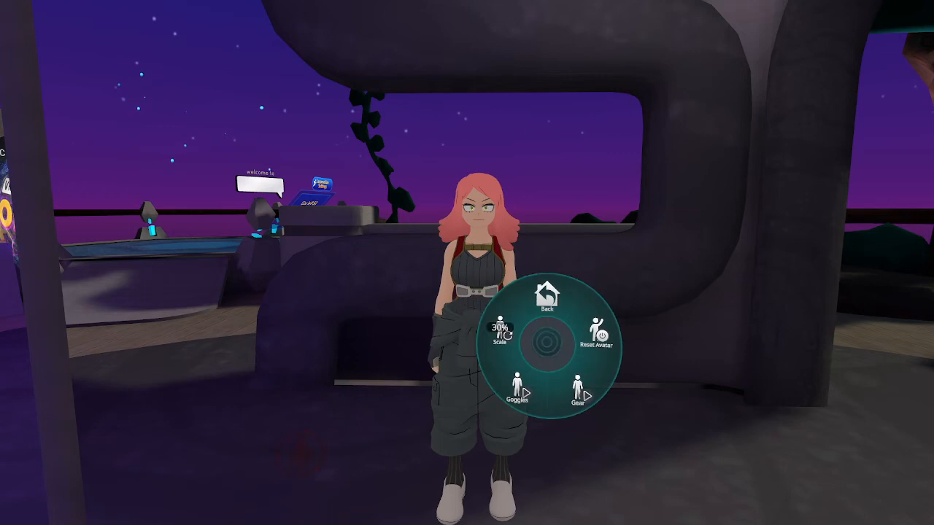
left_click(549, 327)
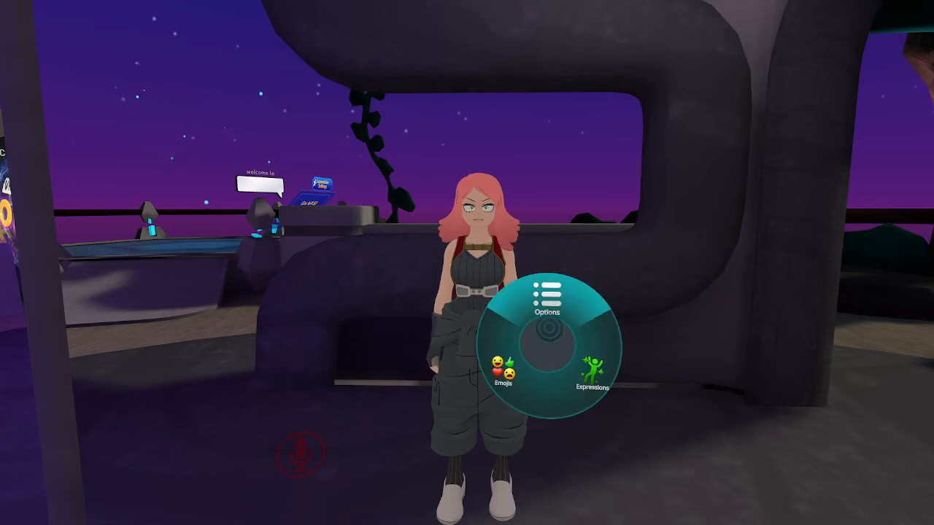
key("r")
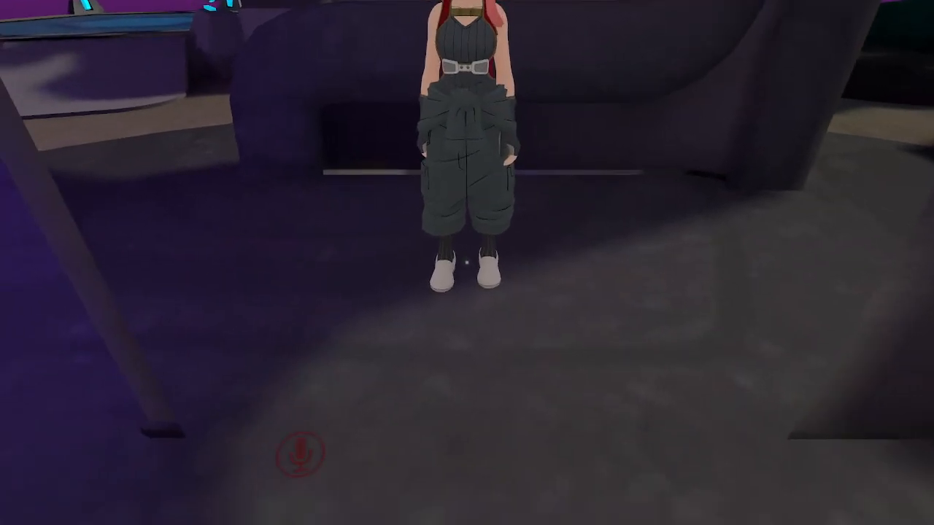
- Change back into a different favorite avatar from the Avatars menu
key("w")
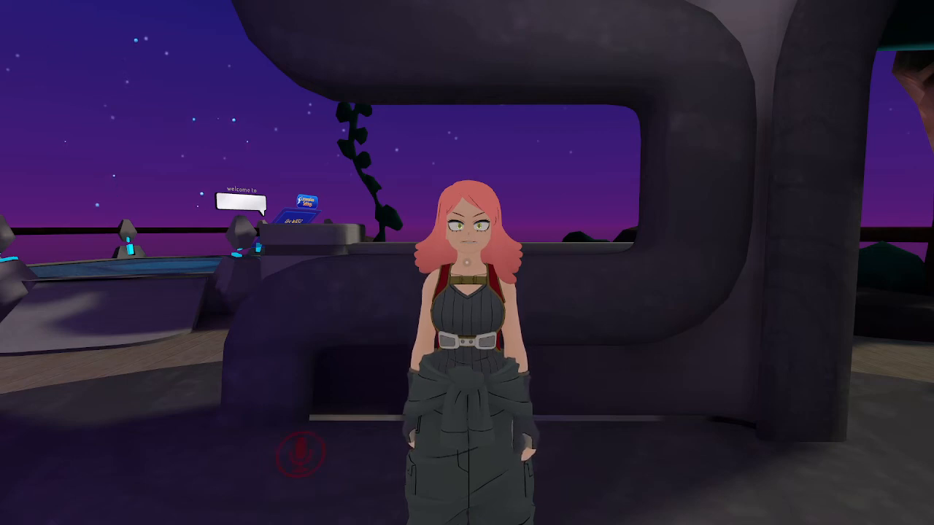
key("Escape")
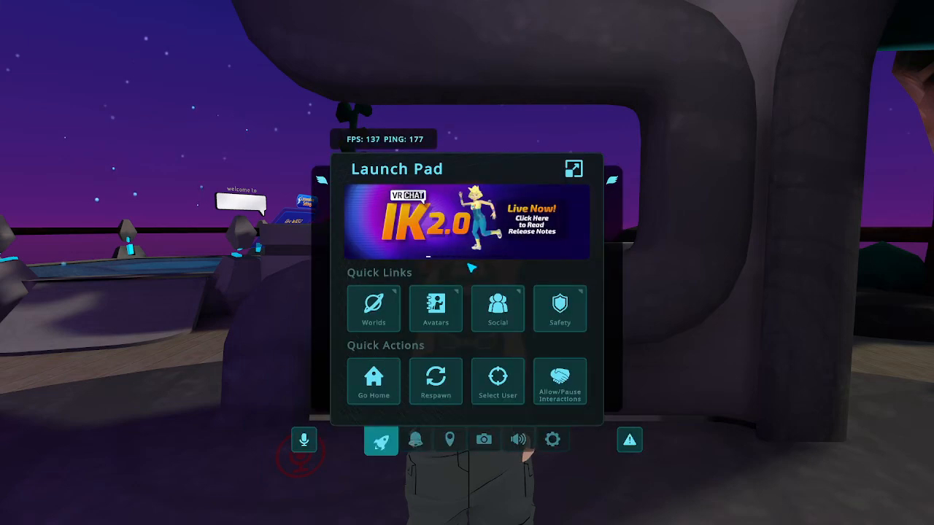
left_click(435, 306)
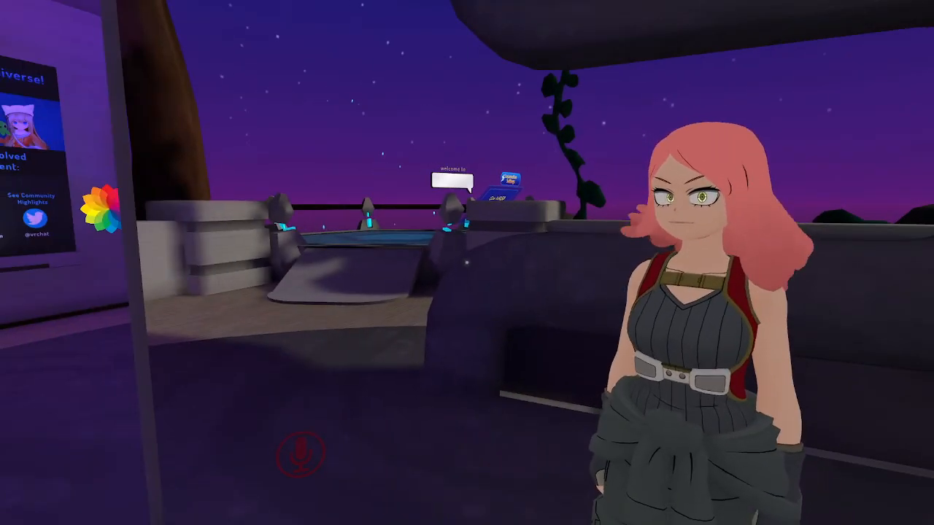
key("Escape")
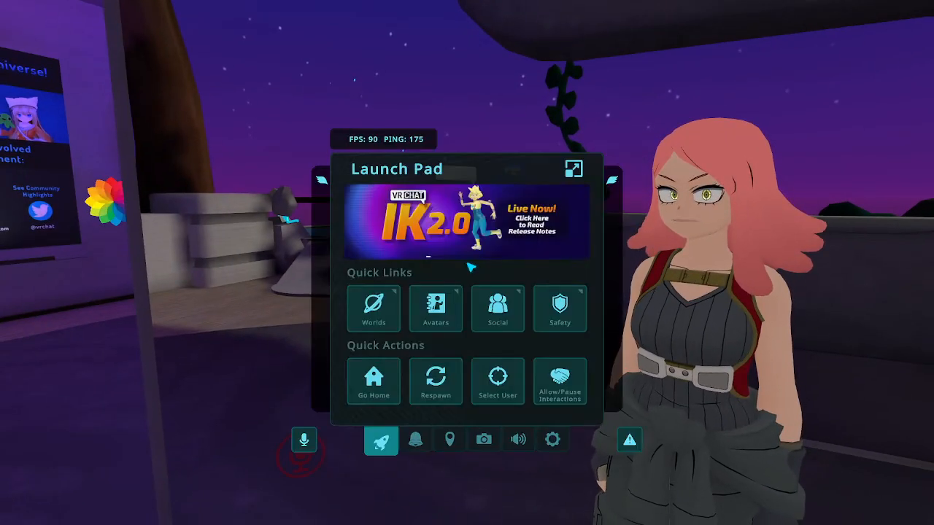
left_click(433, 310)
scroll(372, 333, "up", 10)
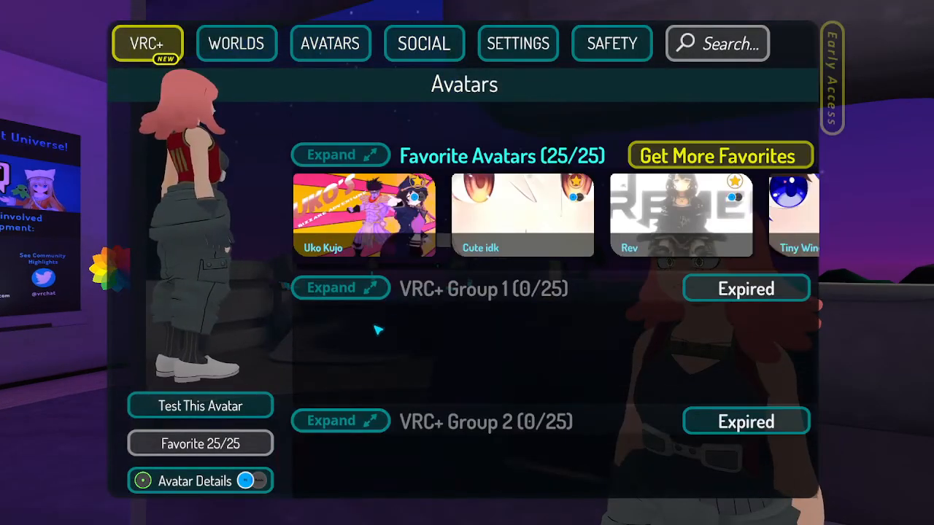
left_click(372, 332)
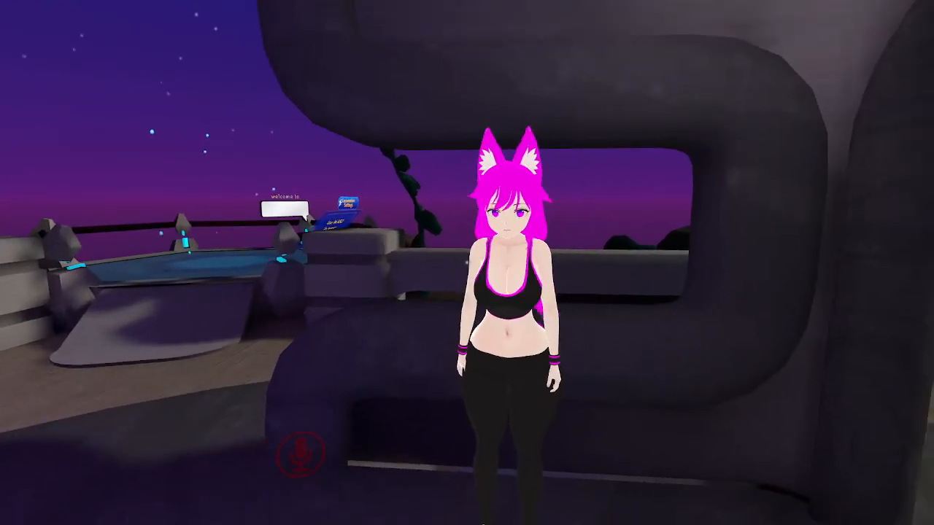
- Open this avatar's expression menu and try its Avatar Scale control
key("r")
left_click(563, 357)
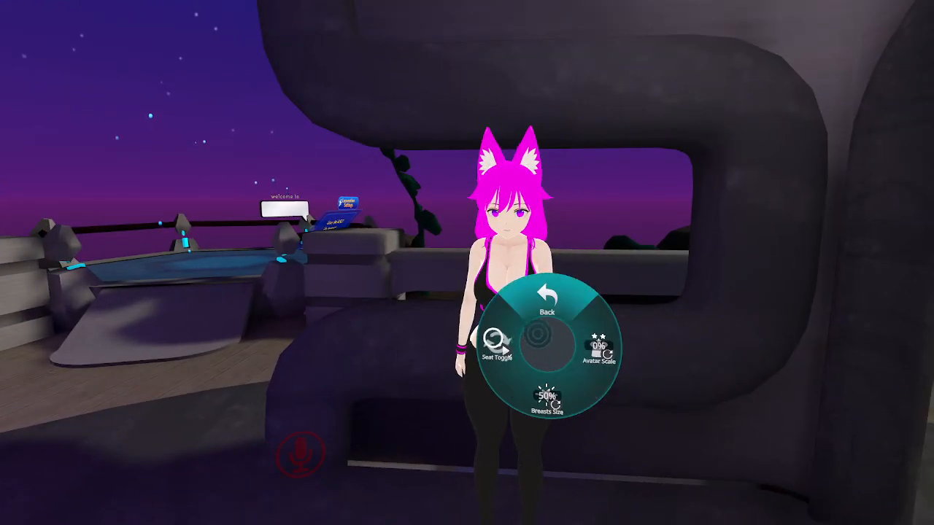
mouse_move(599, 337)
left_mouse_down()
mouse_move(606, 326)
mouse_move(619, 346)
mouse_move(580, 353)
mouse_move(598, 326)
mouse_move(585, 358)
mouse_move(595, 326)
left_mouse_up()
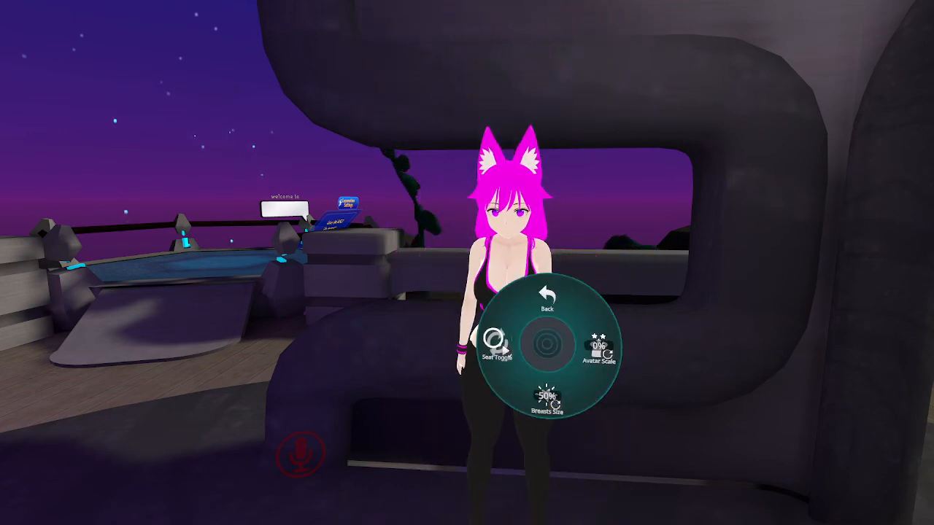
key("r")
key("s")
key("w")
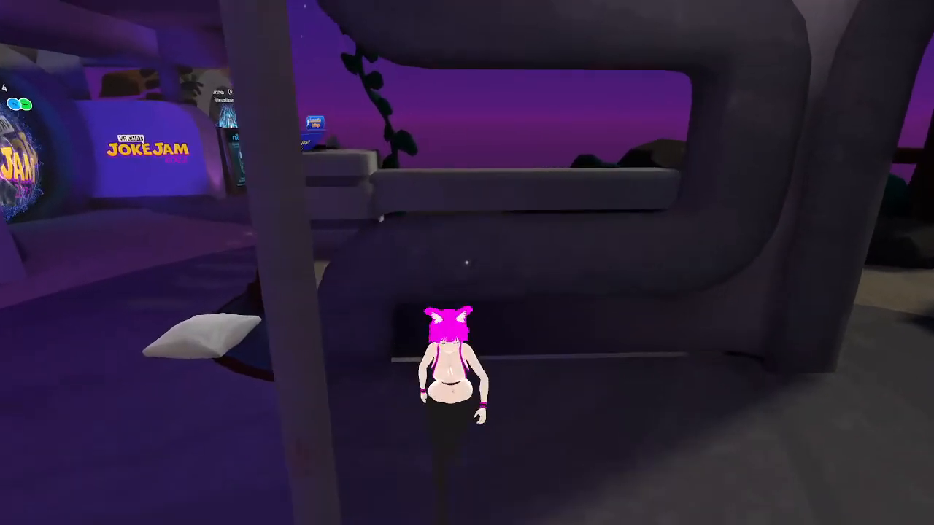
key("a")
key("d")
key("a")
key("space")
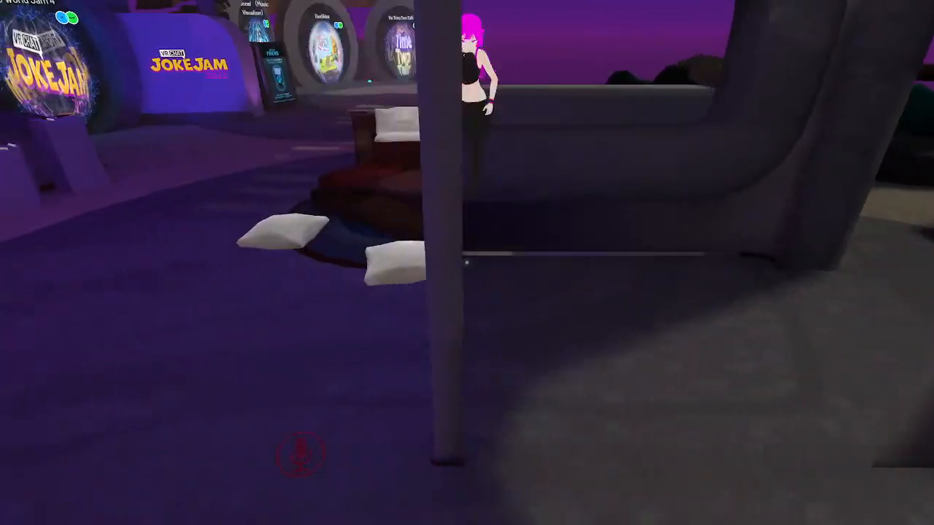
key("d")
key("a")
key("space")
key("d")
key("a")
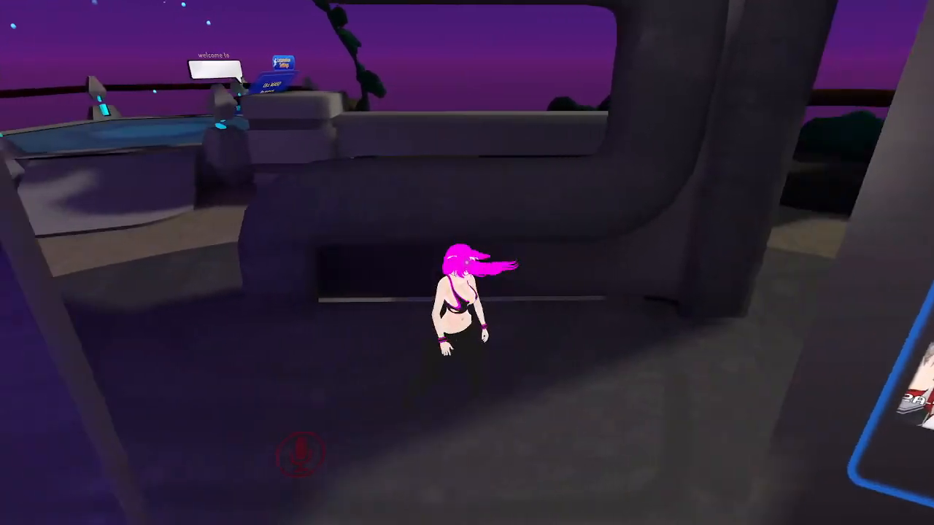
key("d")
key("a")
key("d")
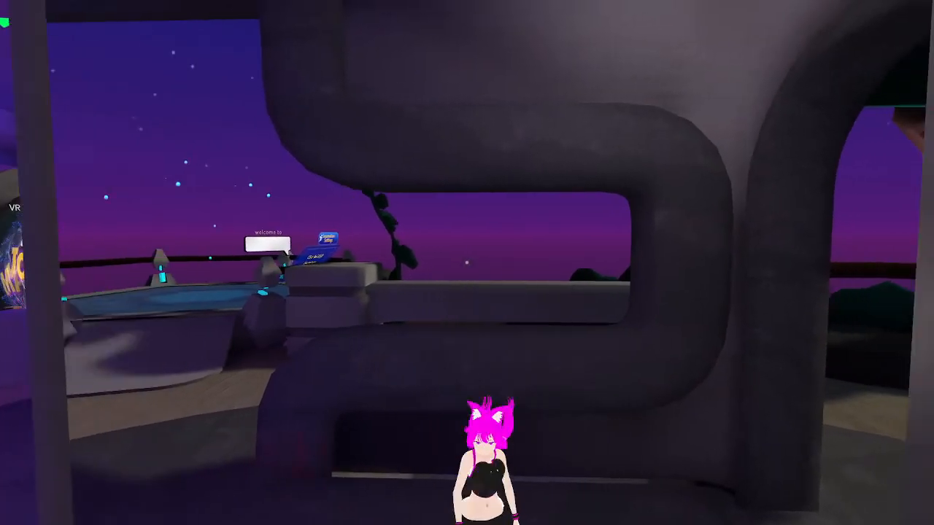
key("a")
key("Escape")
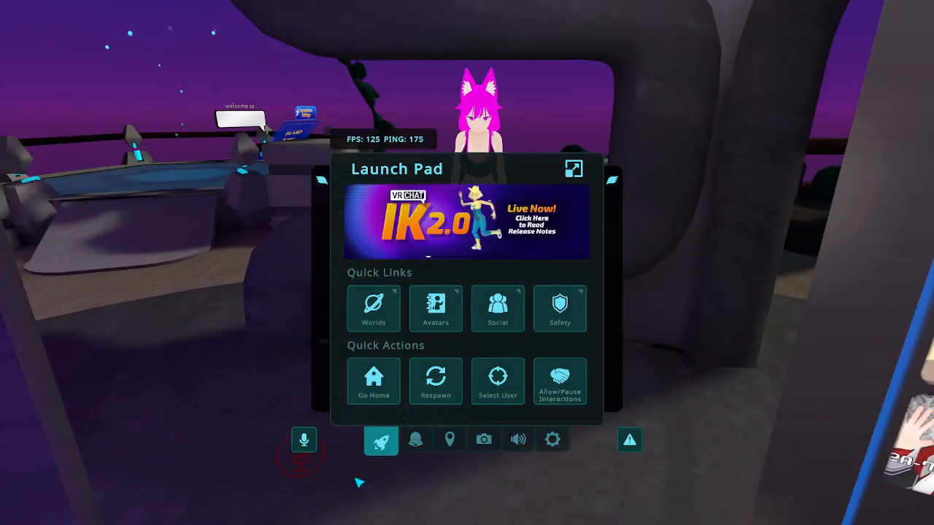
key("Escape")
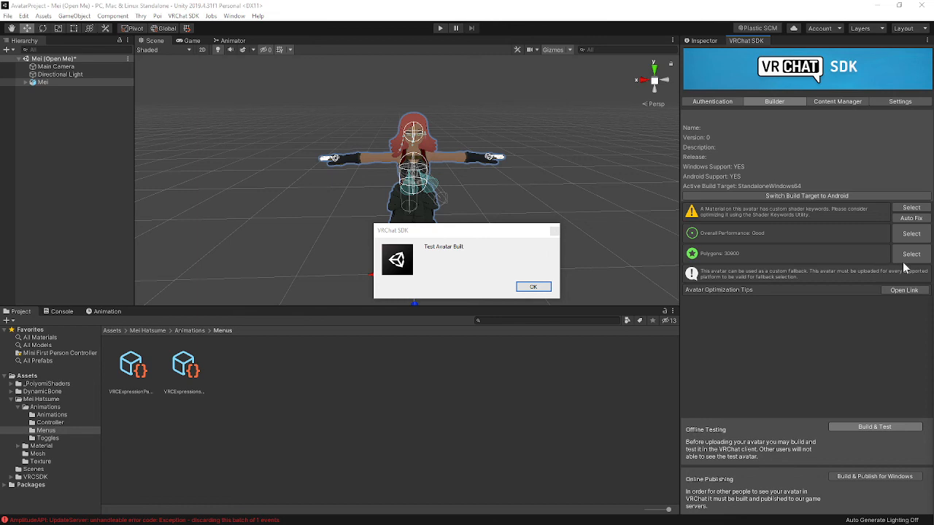
- Switch back to Unity and dismiss the Test Avatar Built message
left_click(534, 286)
left_click_drag(537, 290, 548, 261, "alt")
left_click(514, 193)
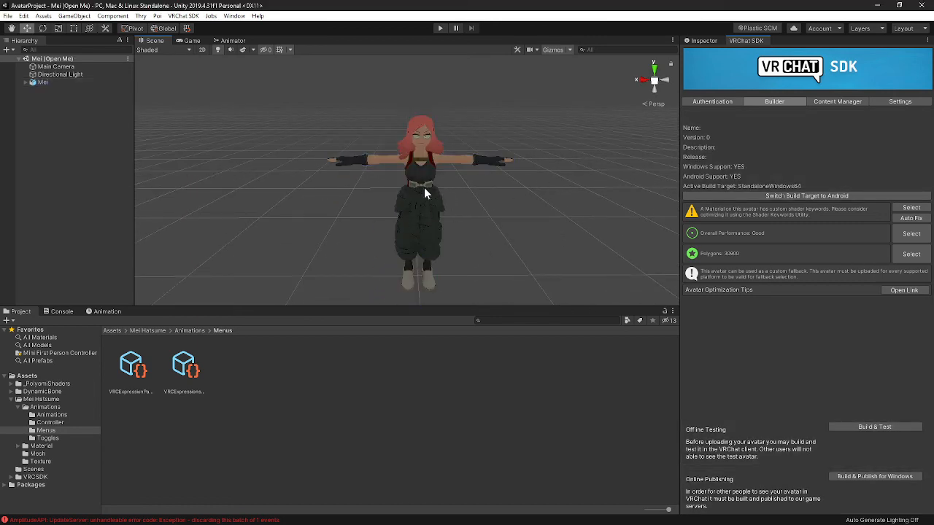
- Open the Animator's Scale blend tree and review its motions and thresholds in the Inspector
left_click(232, 41)
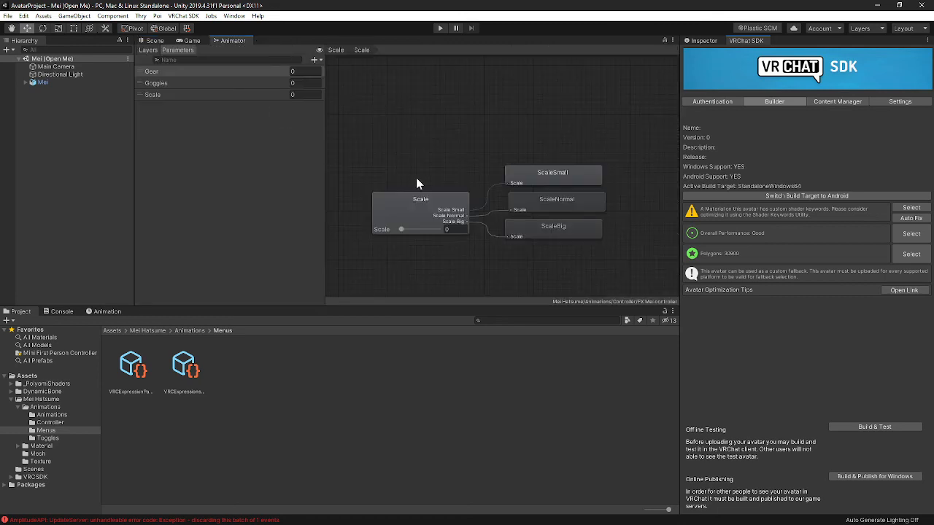
left_click(419, 198)
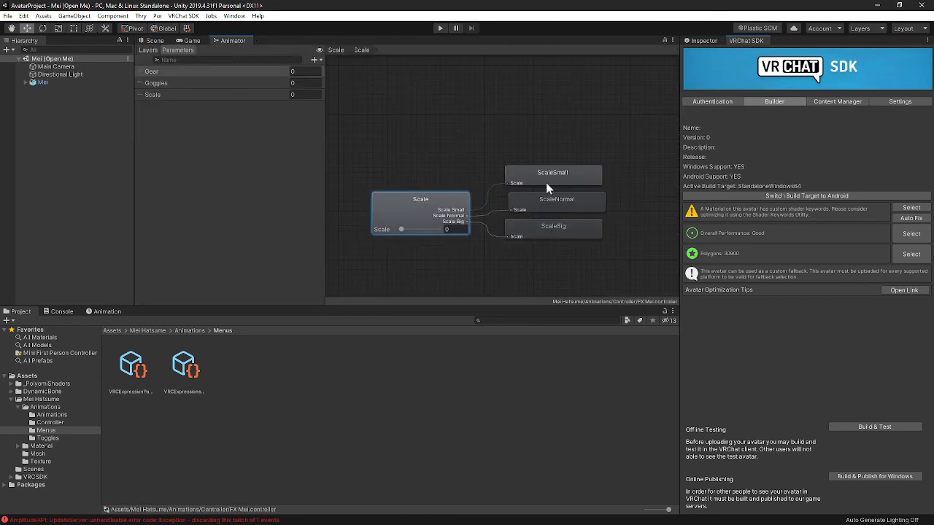
left_click(706, 41)
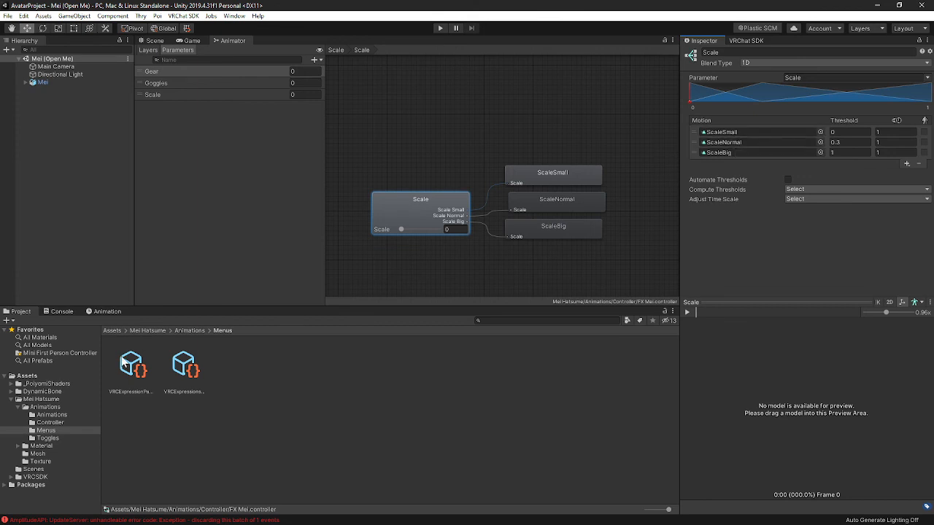
- Open the Animations folder and inspect the ScaleSmall, ScaleNormal and ScaleBig clips
left_click(88, 414)
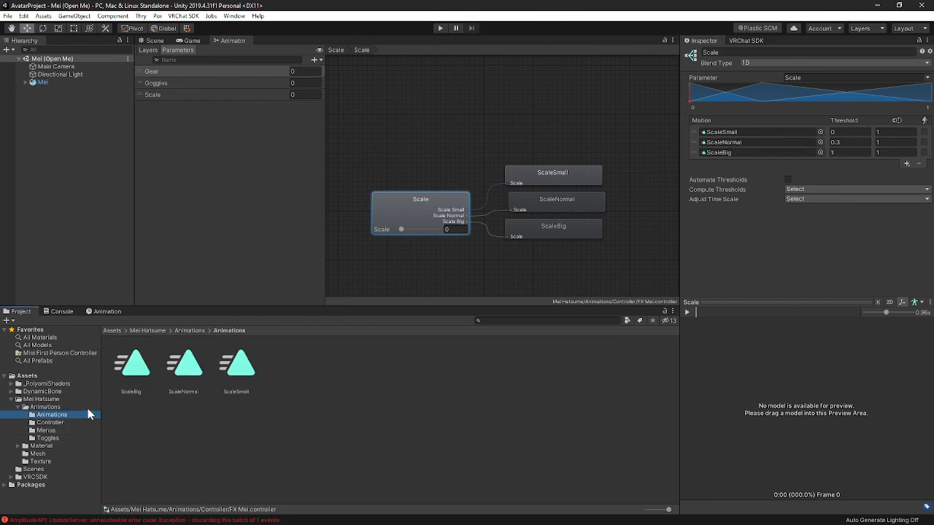
left_click(131, 364)
left_click(184, 365)
left_click(235, 368)
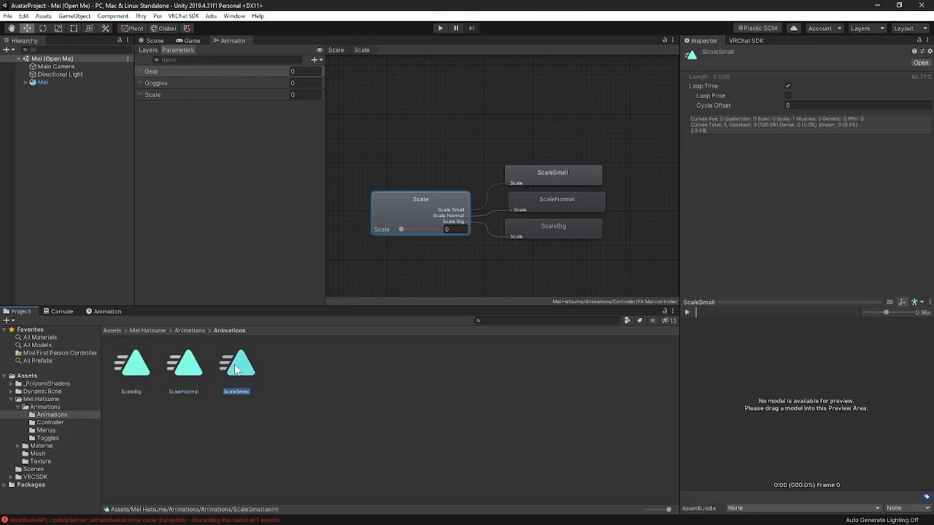
left_click(180, 407)
left_click(140, 371)
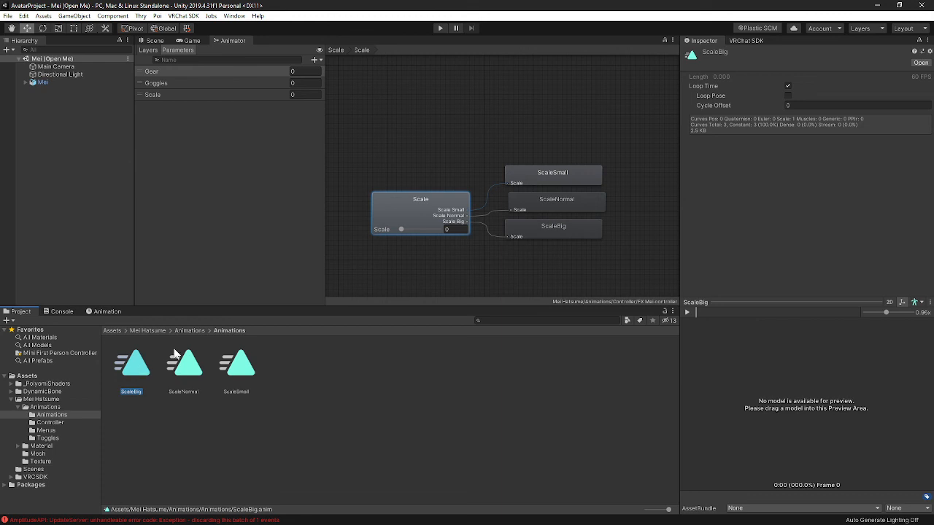
left_click(487, 360)
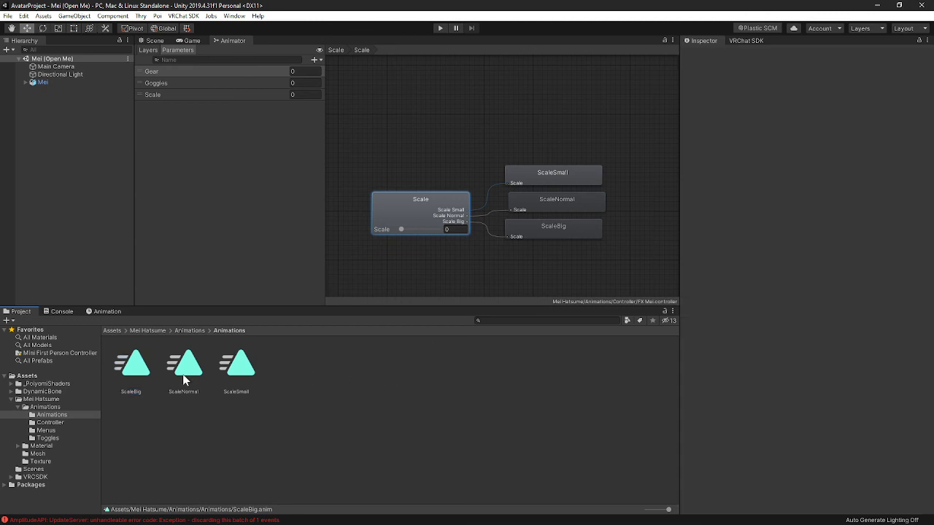